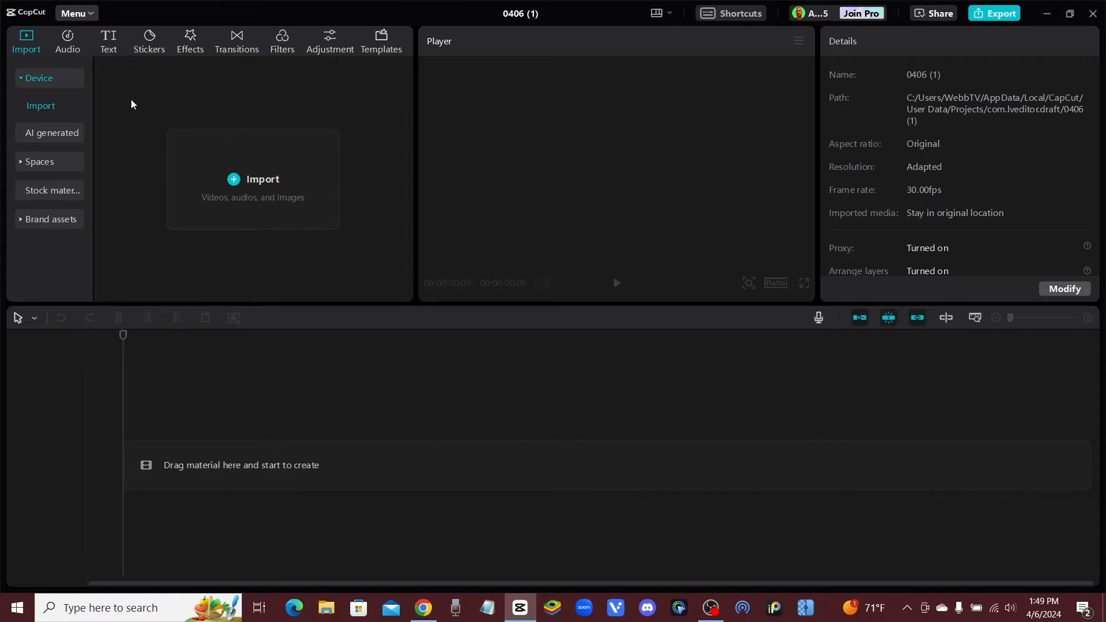
Generate AI images from the prompt "a guy with a surprised look on his face"
left_click(45, 134)
left_click(244, 245)
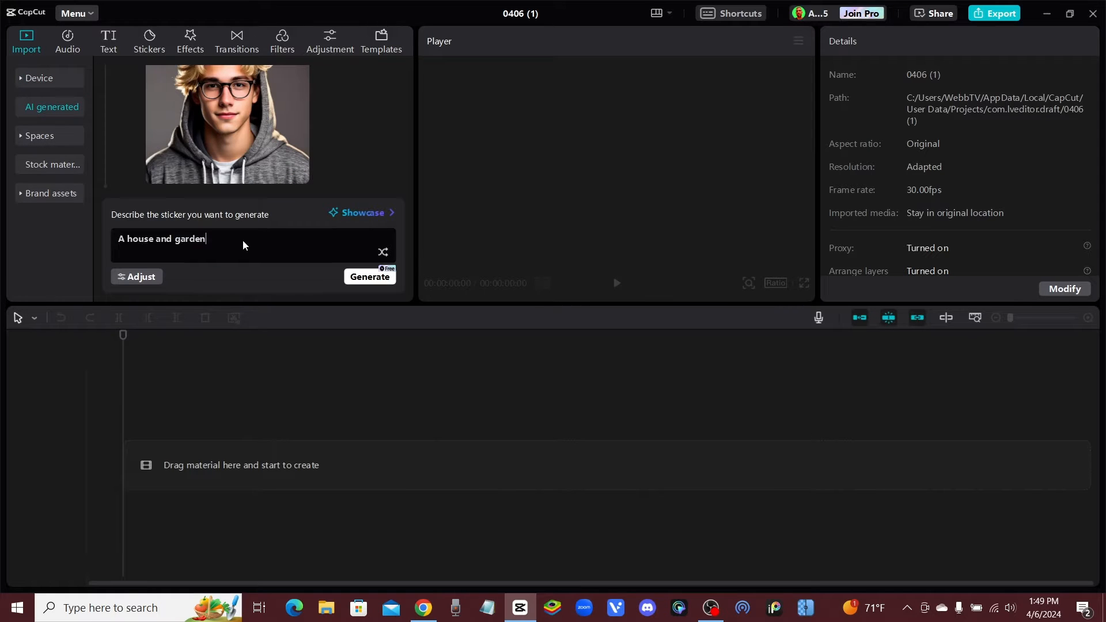
left_click_drag(230, 238, 56, 233)
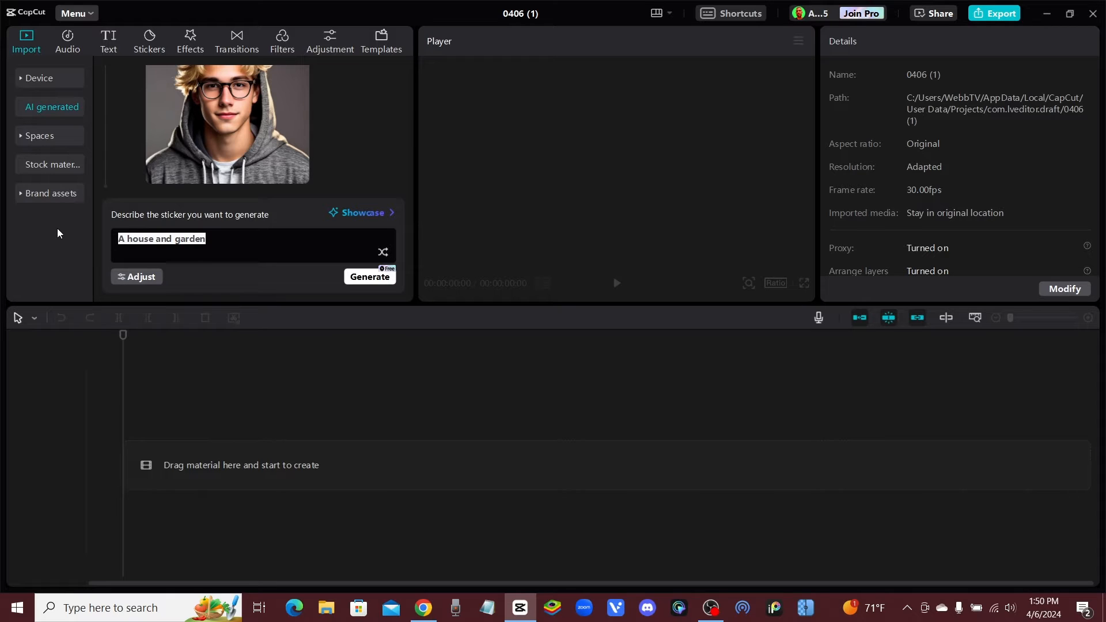
type("a guy w")
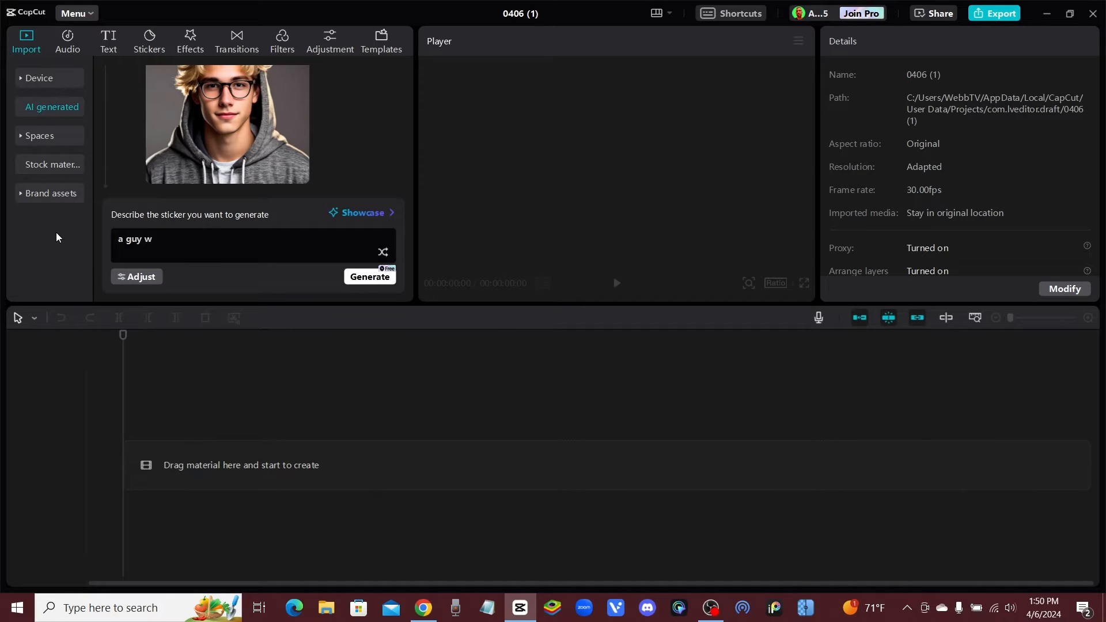
type("ith a surprised look on his face")
key("Return")
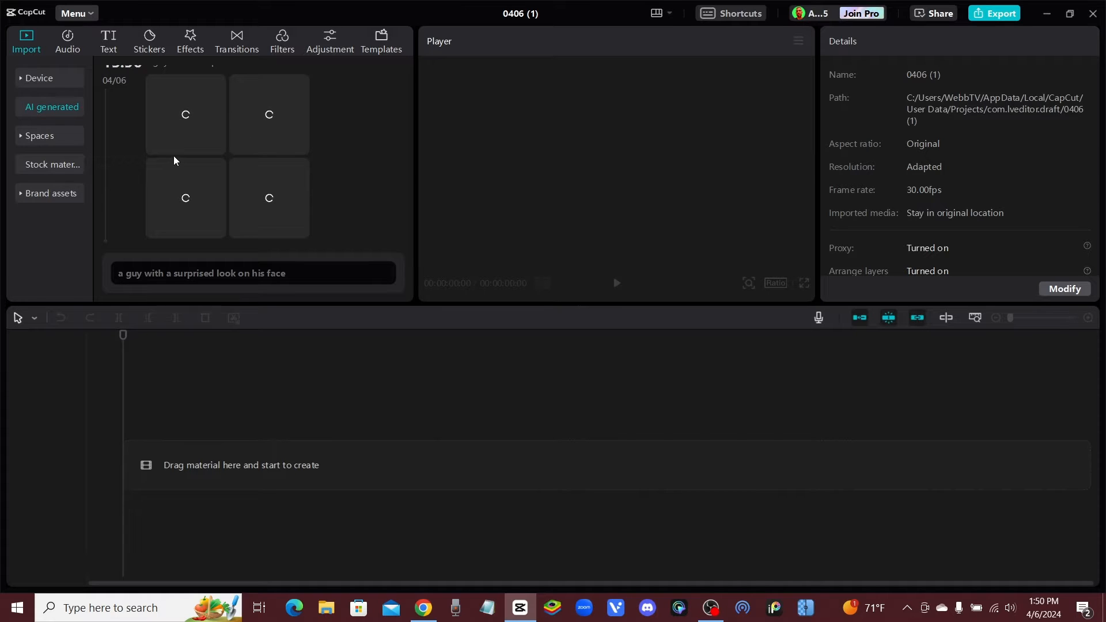
scroll(236, 197, "down", 3)
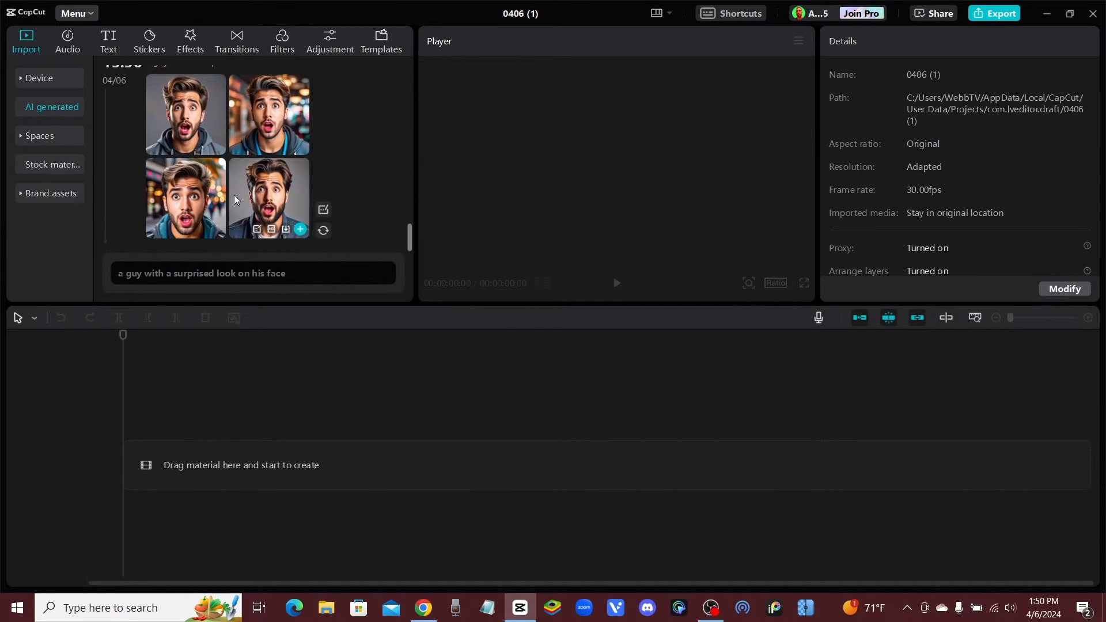
Produce the larger single version of the lower-left generated portrait and add it to the timeline
mouse_move(174, 228)
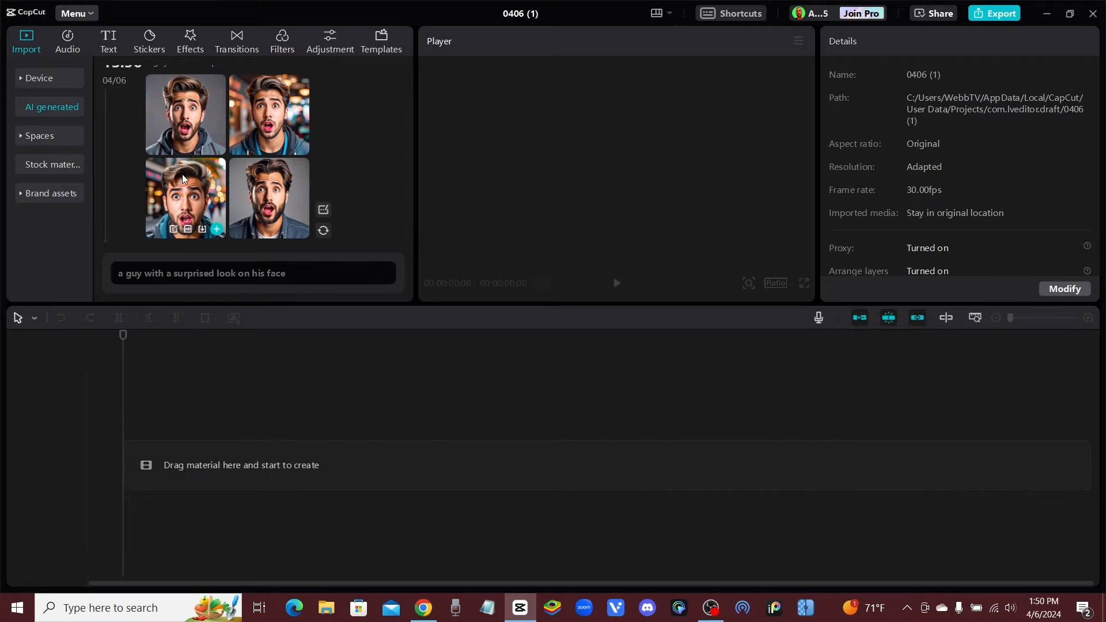
left_click(189, 229)
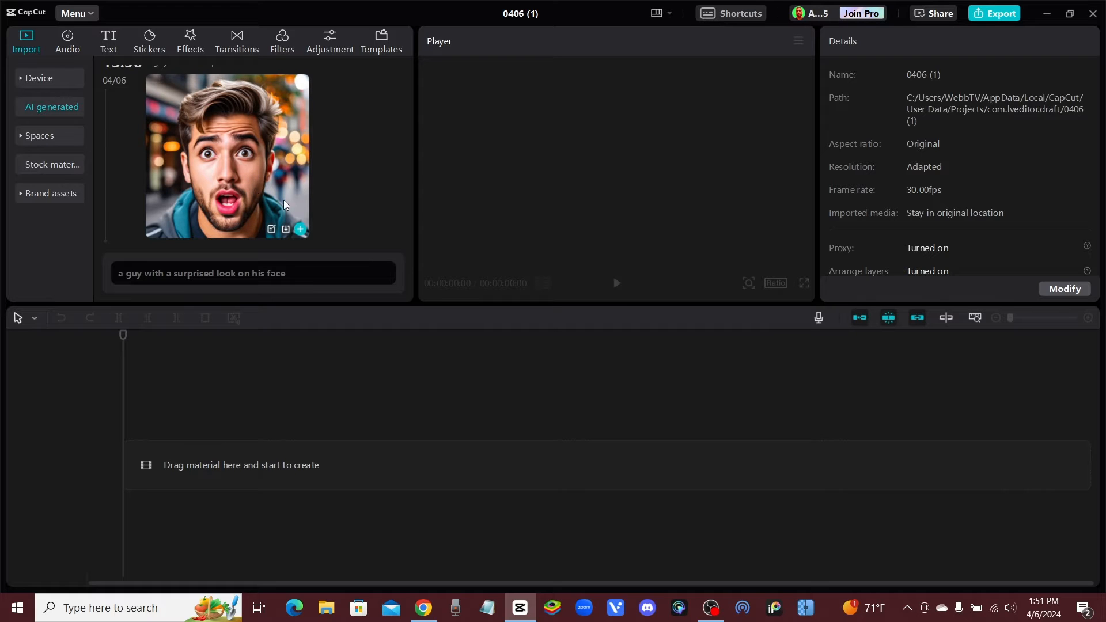
left_click(285, 230)
left_click(300, 230)
Return the playhead to the start of the timeline and set the canvas aspect ratio to 16:9
left_click(178, 339)
left_click_drag(179, 339, 94, 333)
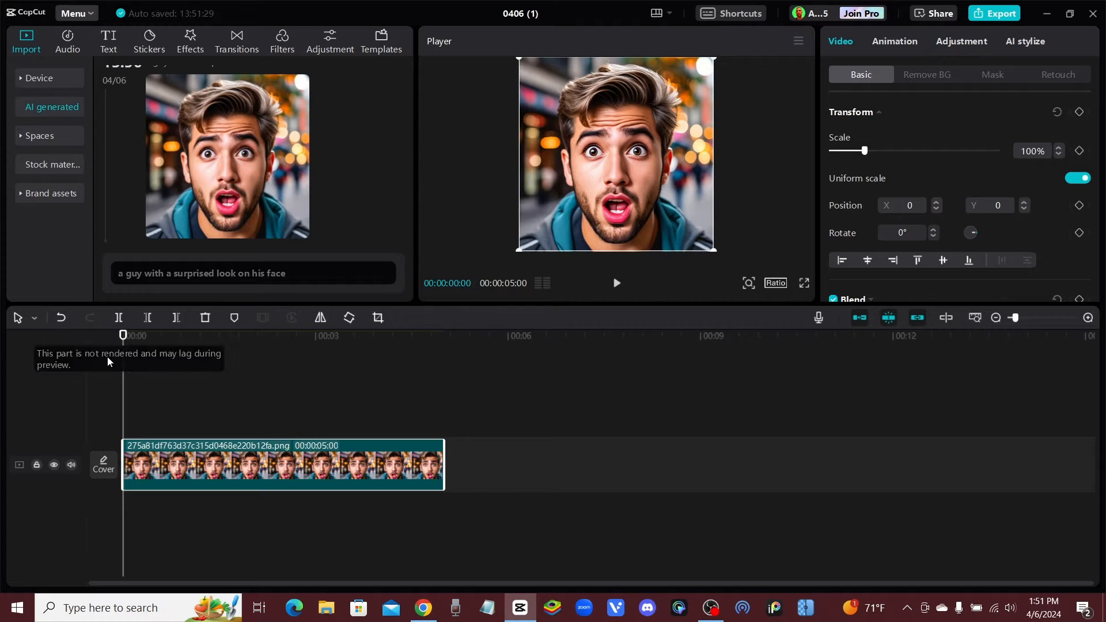
mouse_move(123, 336)
left_mouse_down()
mouse_move(181, 339)
mouse_move(120, 337)
left_mouse_up()
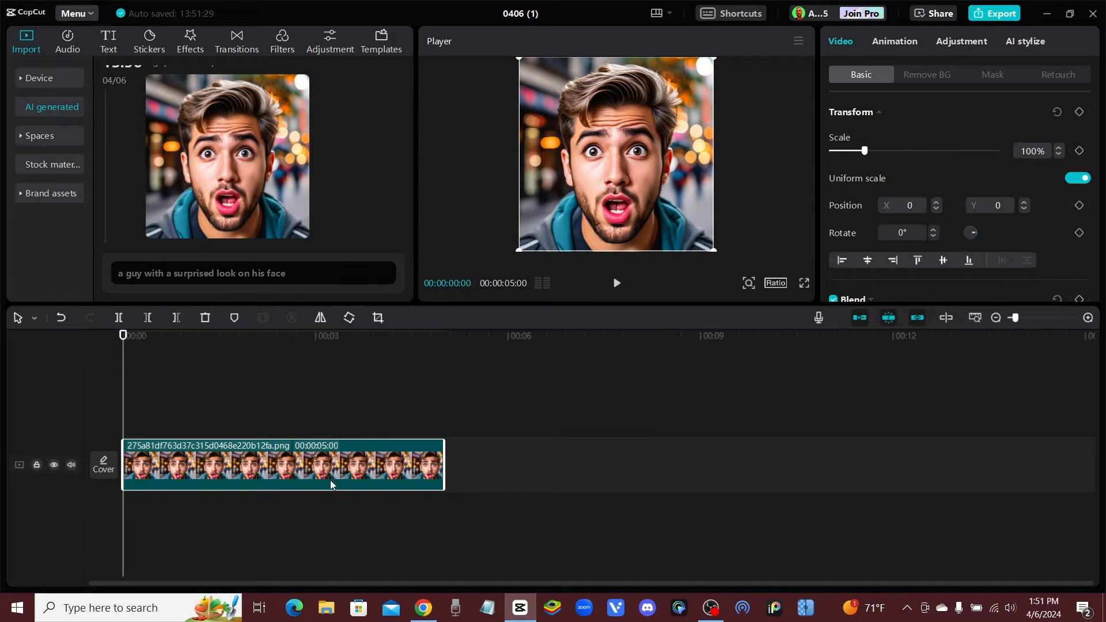
left_click(777, 283)
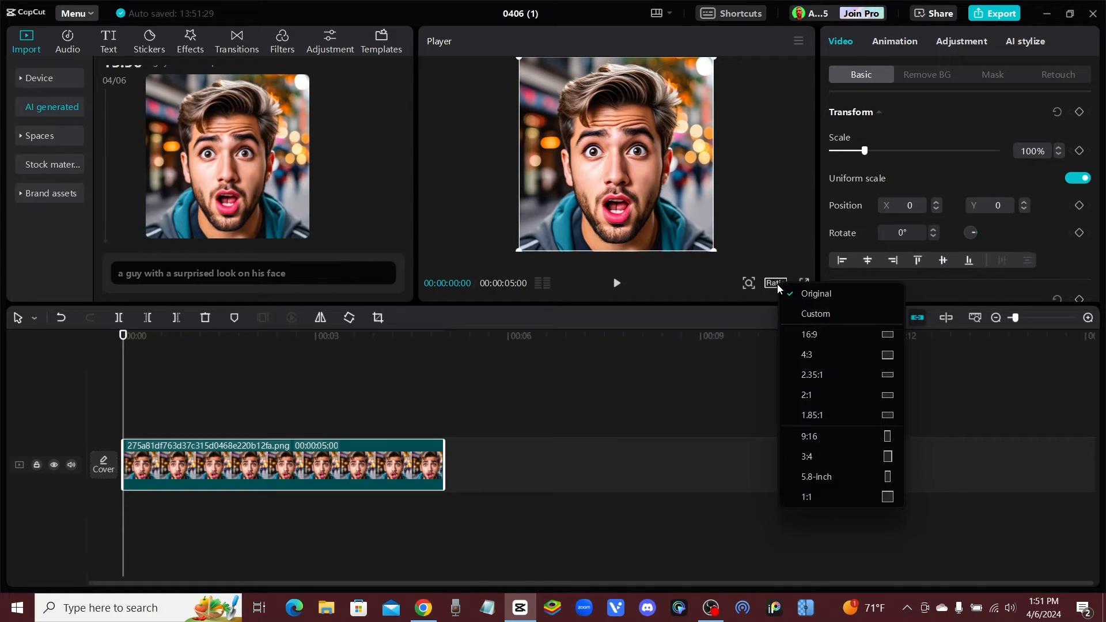
left_click(831, 334)
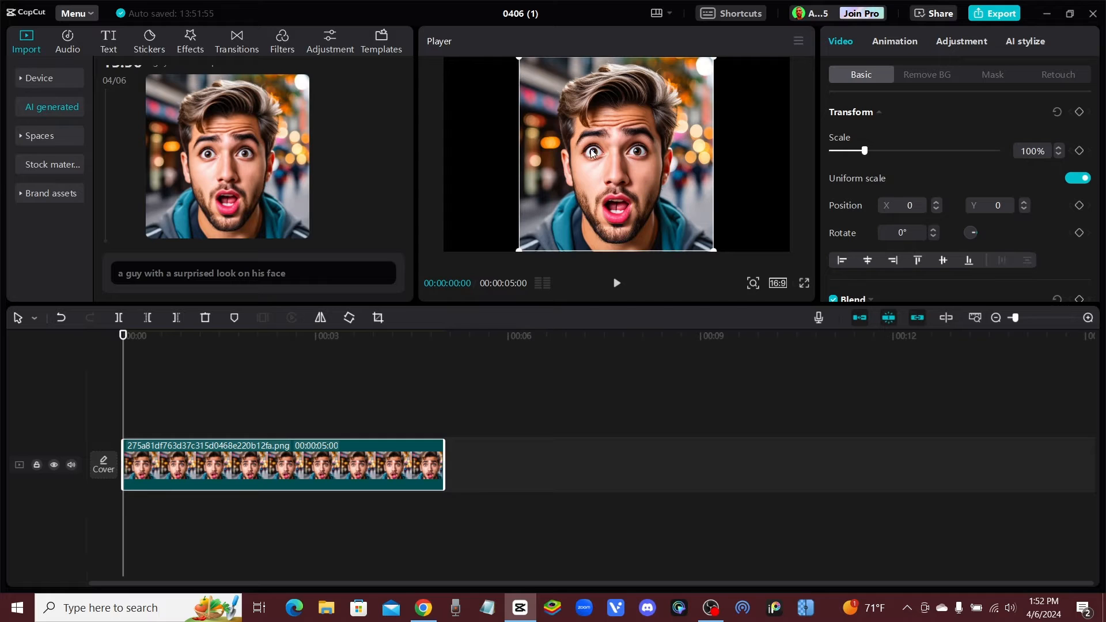
Cut the man out of the portrait's background with auto removal
left_click(936, 74)
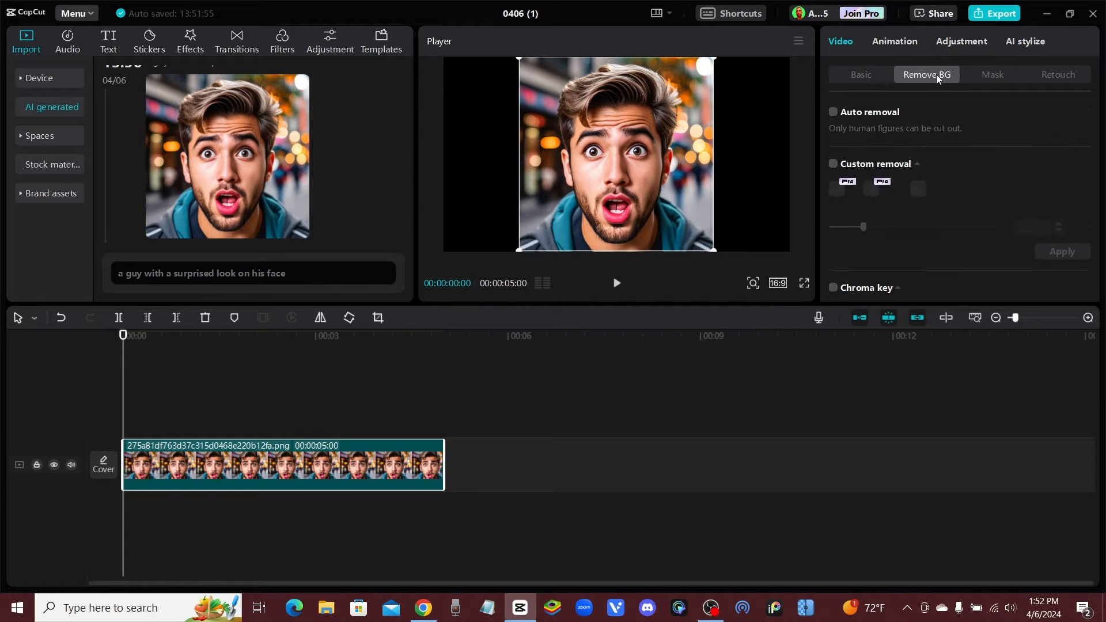
left_click(833, 114)
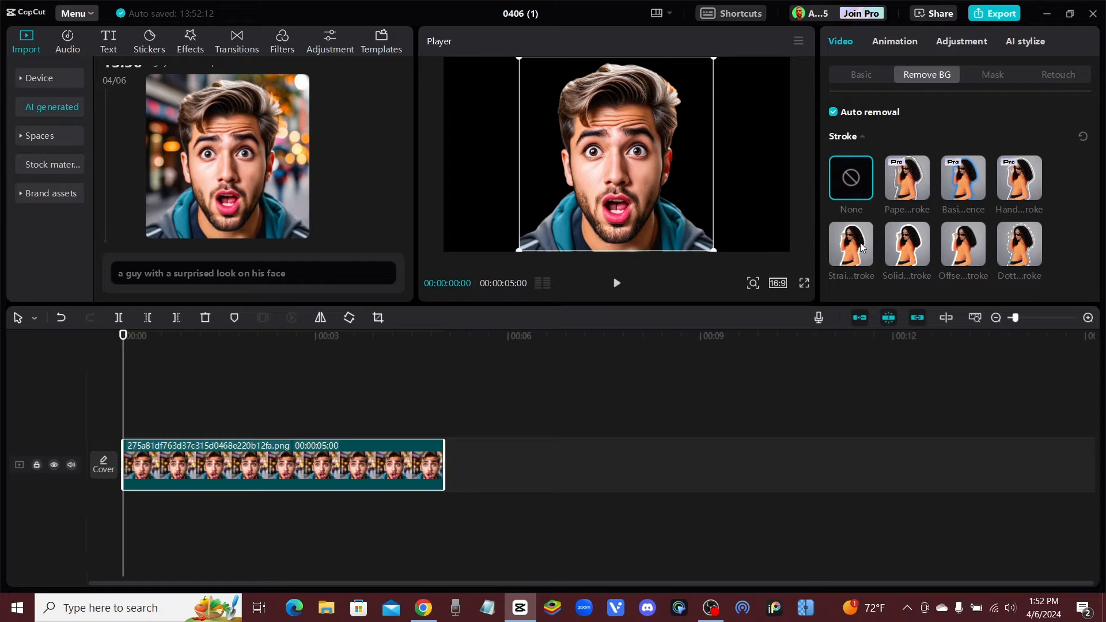
scroll(861, 181, "down", 1)
scroll(870, 185, "up", 1)
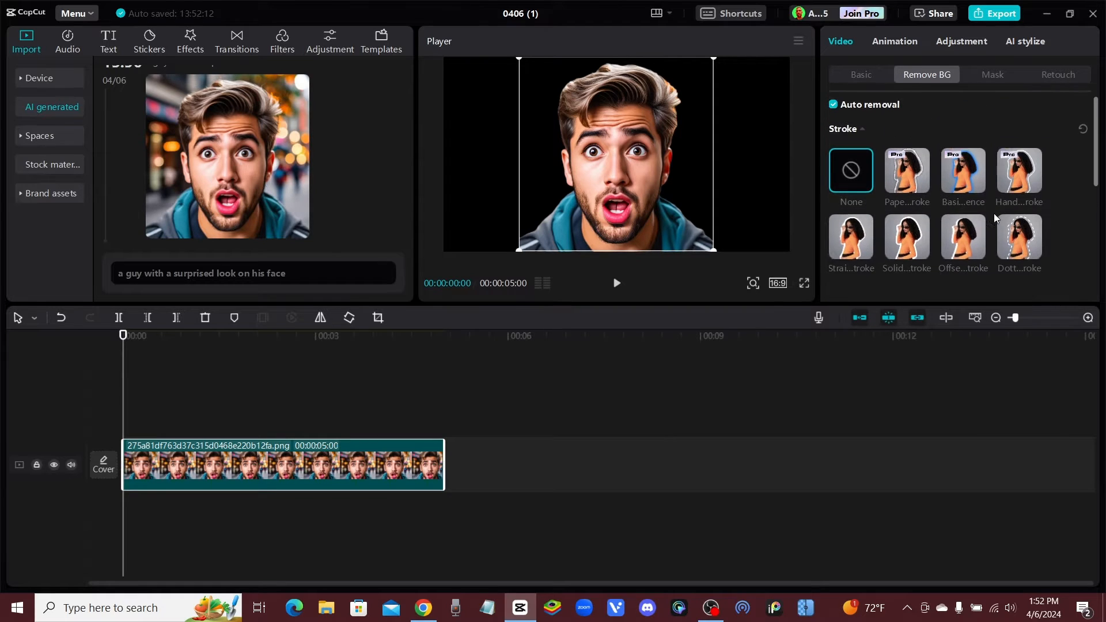
Try the straight, solid, offset and dotted stroke styles around the cutout portrait
left_click(856, 254)
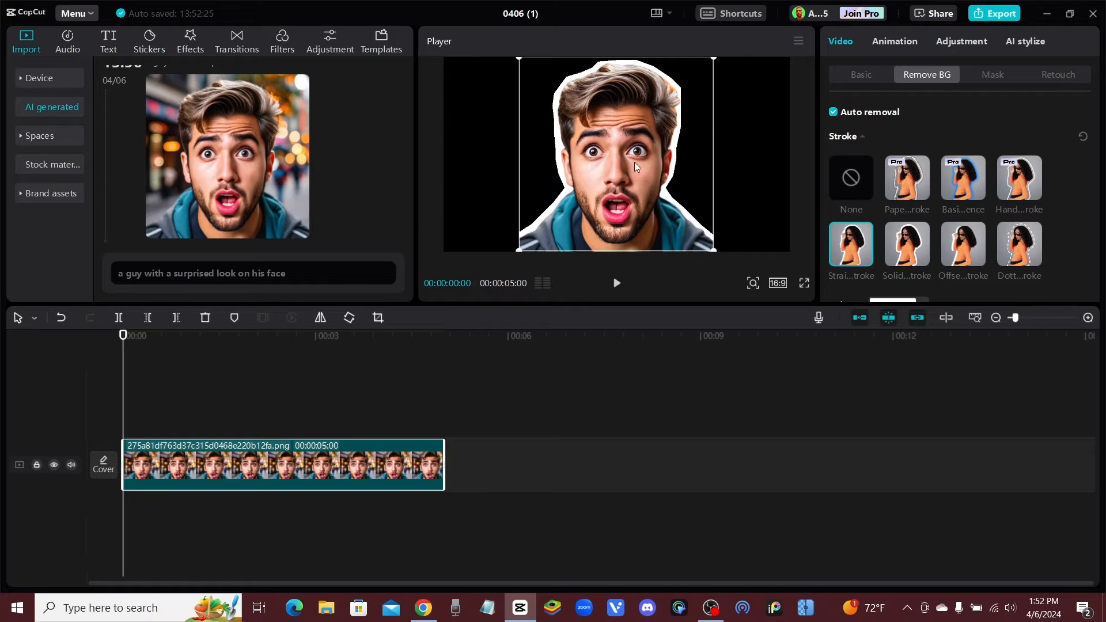
left_click(895, 242)
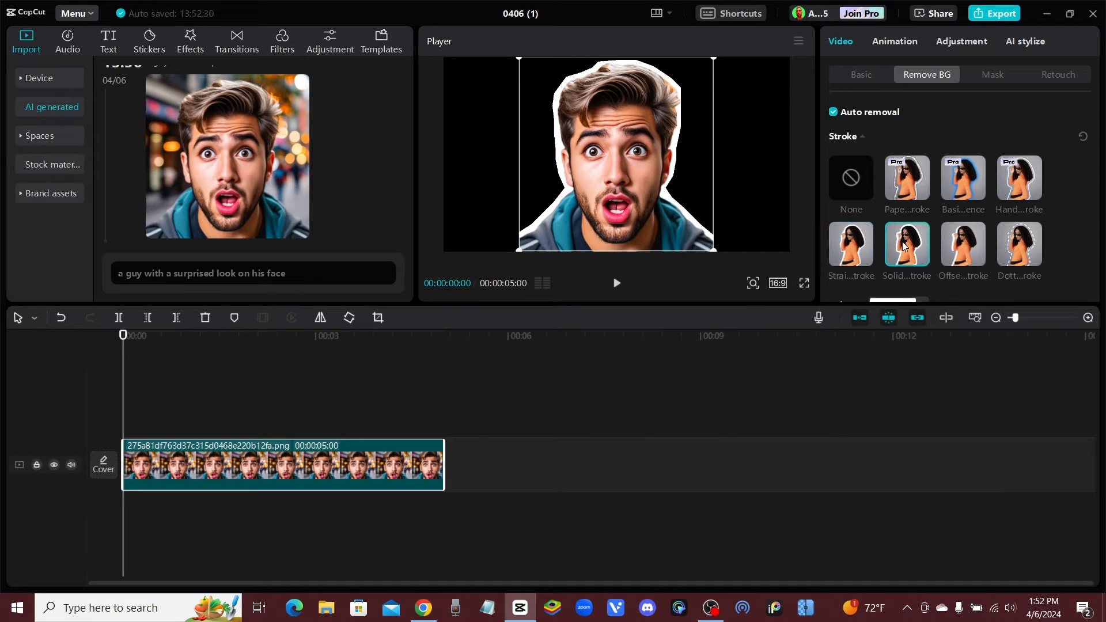
left_click(965, 241)
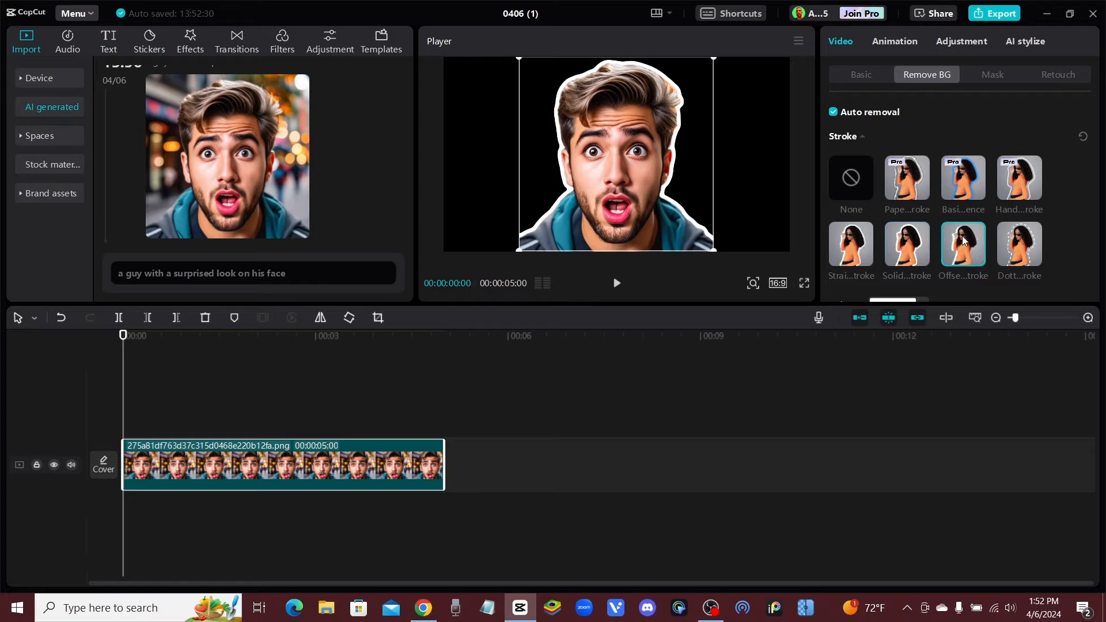
left_click(1026, 244)
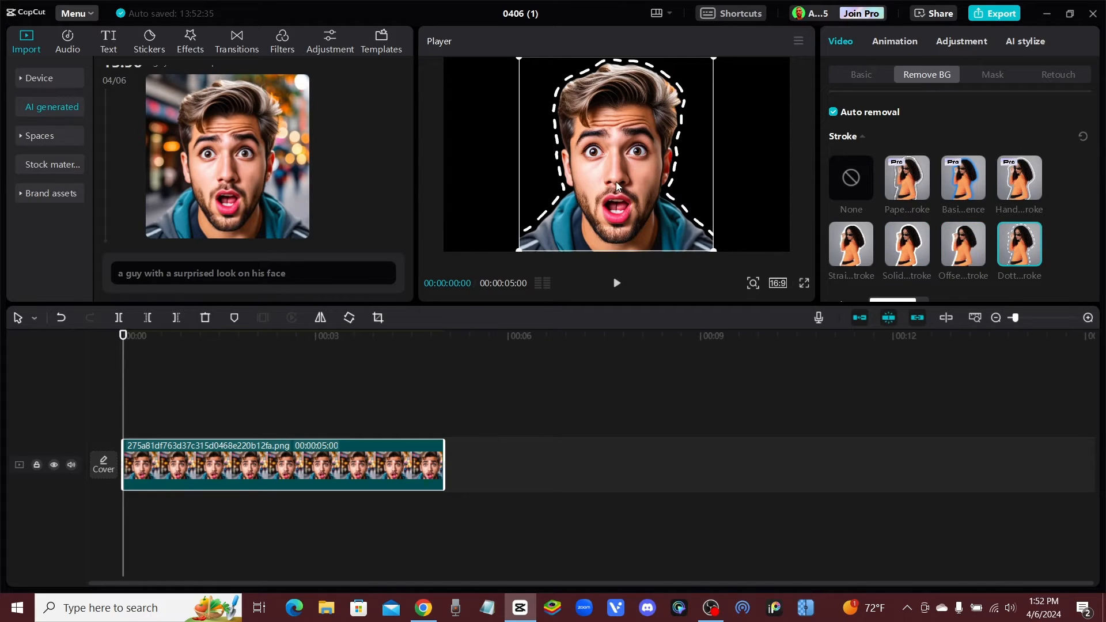
Move the cutout portrait to the right half of the frame and, after comparing the Pro strokes, apply the blue glowing outline
left_click_drag(630, 160, 713, 171)
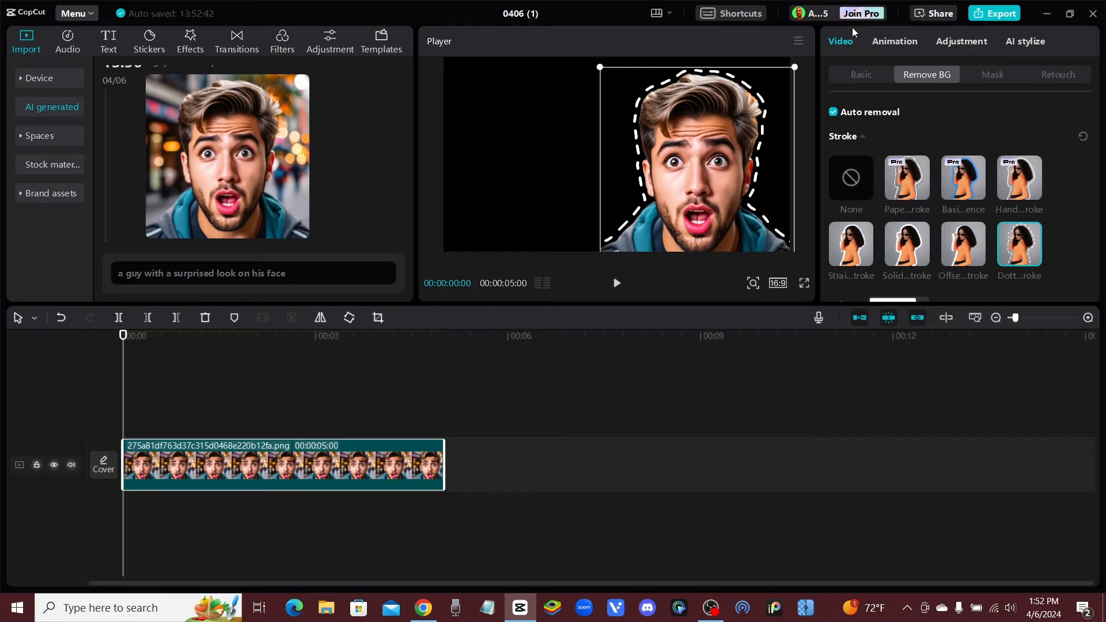
left_click(907, 170)
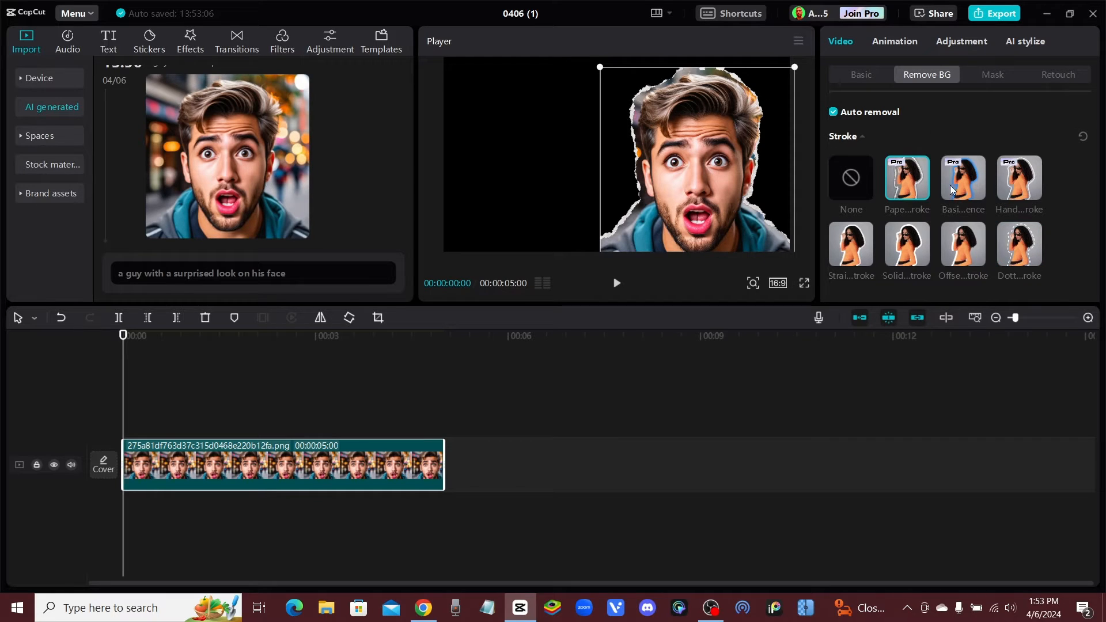
left_click(973, 183)
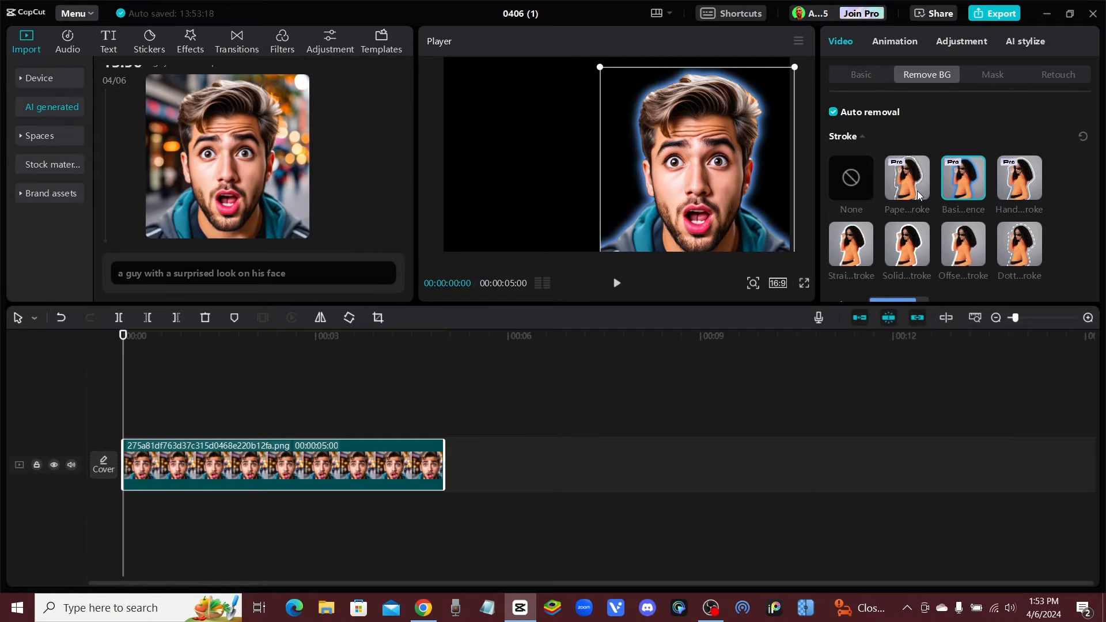
left_click(916, 193)
left_click(969, 185)
left_click(1027, 190)
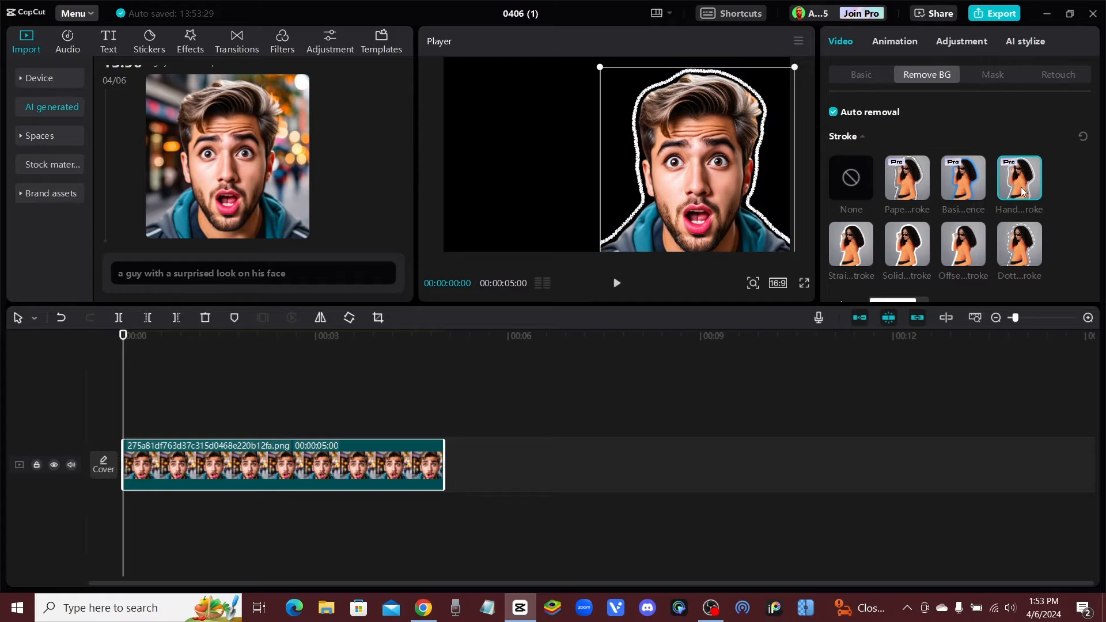
left_click(968, 184)
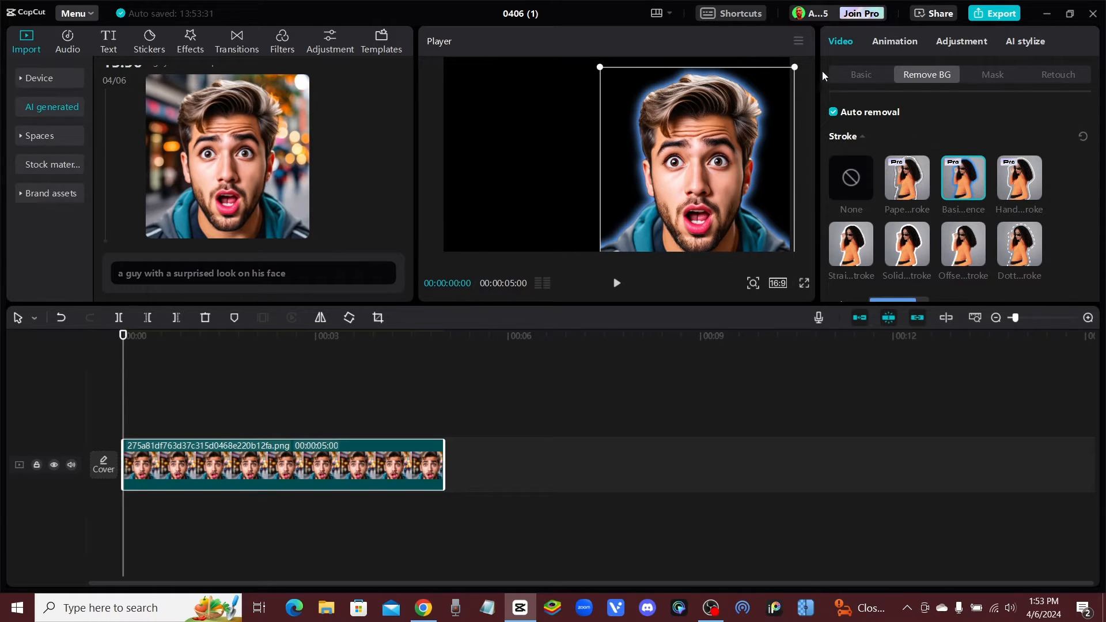
left_click(1020, 186)
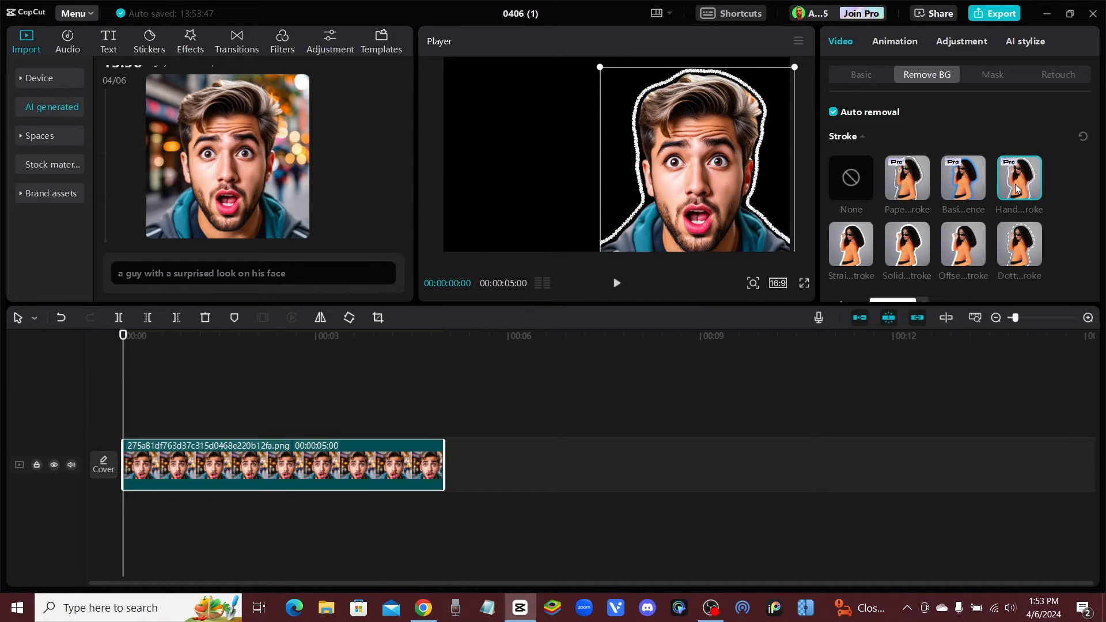
left_click(970, 188)
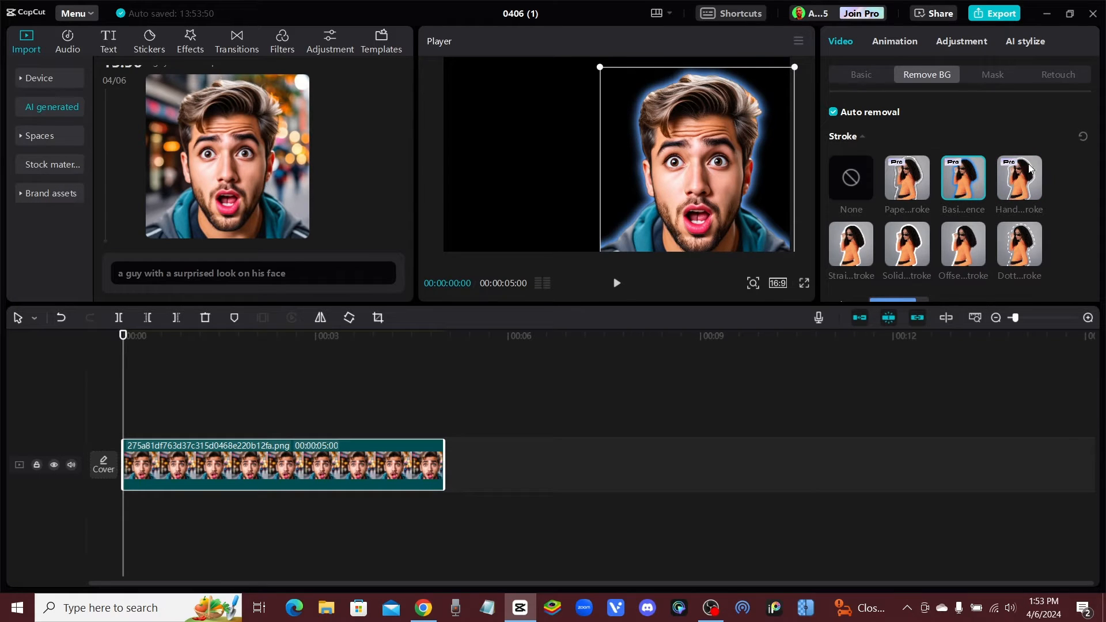
left_click(1022, 185)
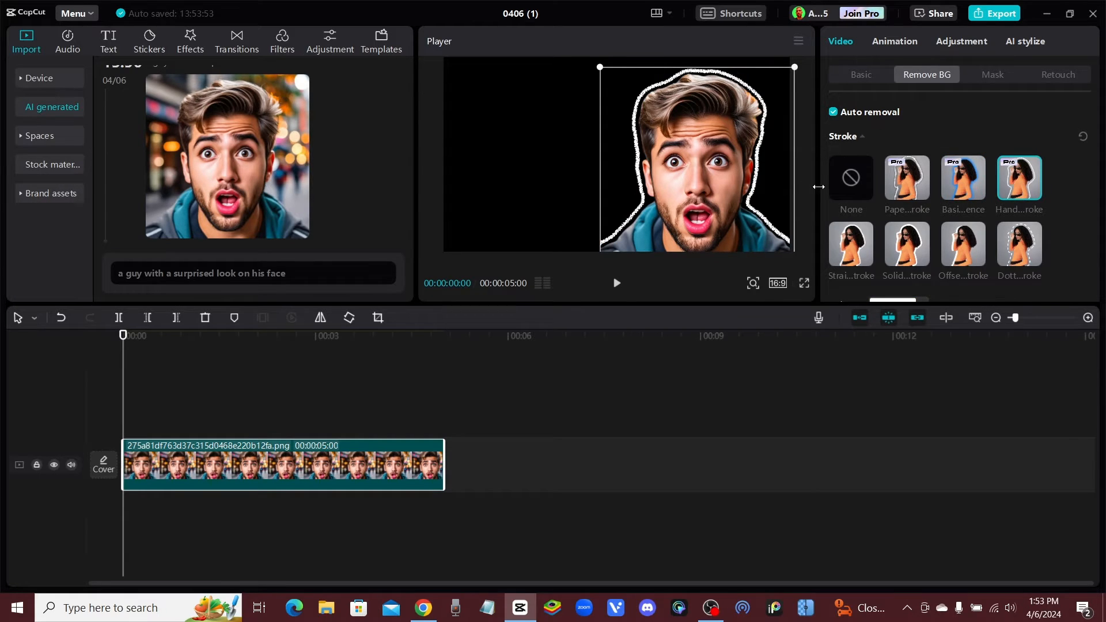
left_click(965, 186)
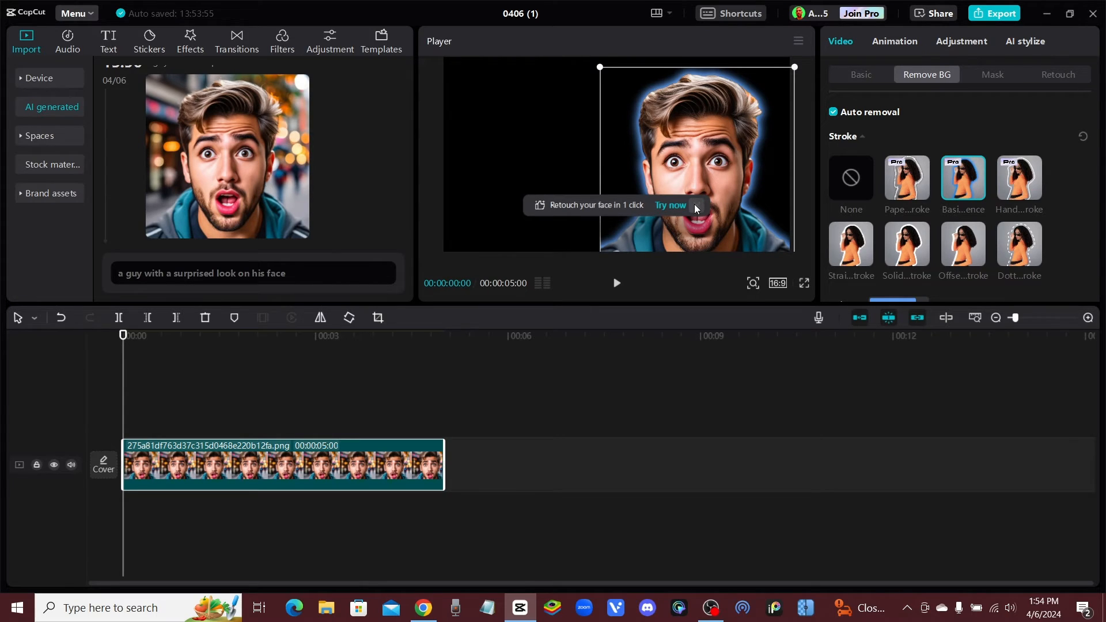
Dismiss the face-retouch suggestion, enlarge the portrait slightly and position it so it fills the frame's right side
left_click(695, 205)
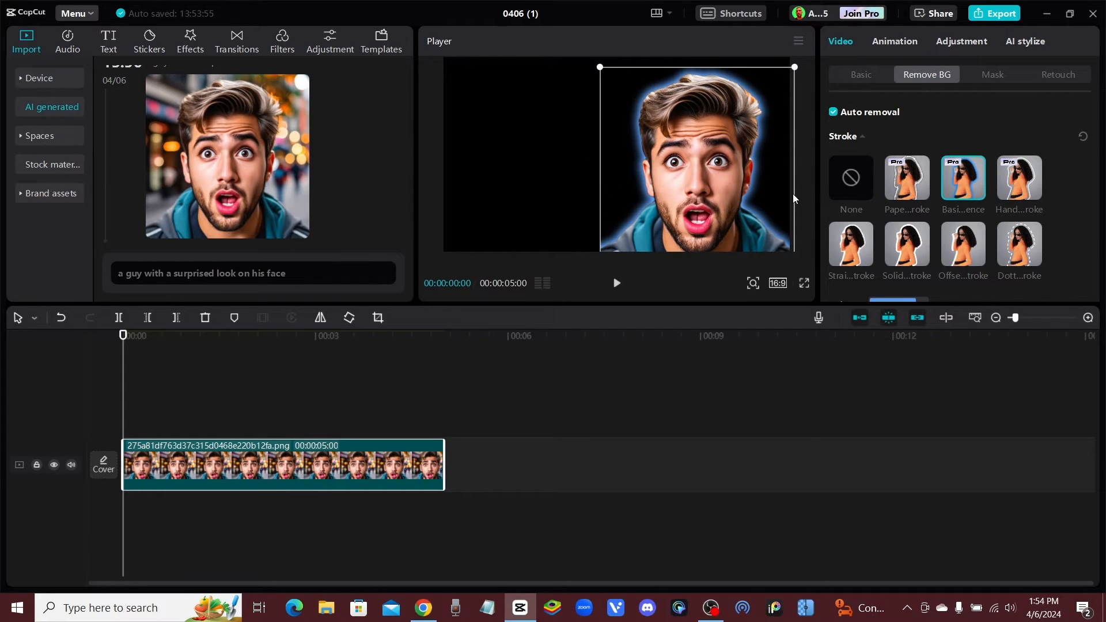
left_click_drag(600, 68, 596, 62)
mouse_move(688, 136)
left_mouse_down()
mouse_move(695, 121)
mouse_move(641, 121)
mouse_move(698, 125)
mouse_move(676, 126)
left_mouse_up()
left_click(558, 172)
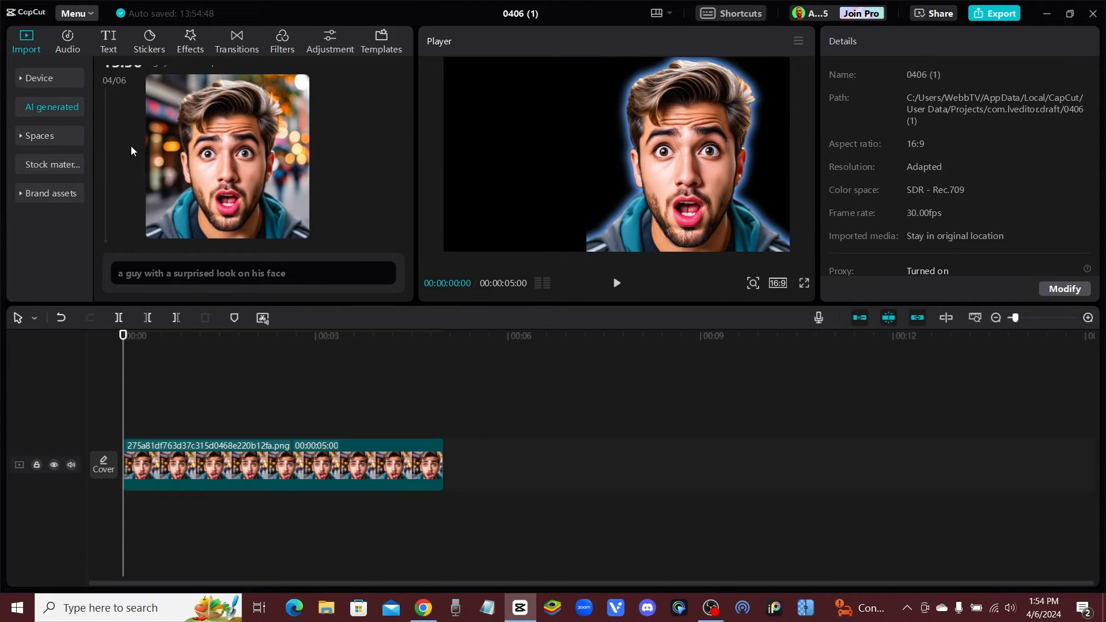
Add a default text clip at the start of the timeline and place it at the frame's upper left, beside the head
left_click(92, 46)
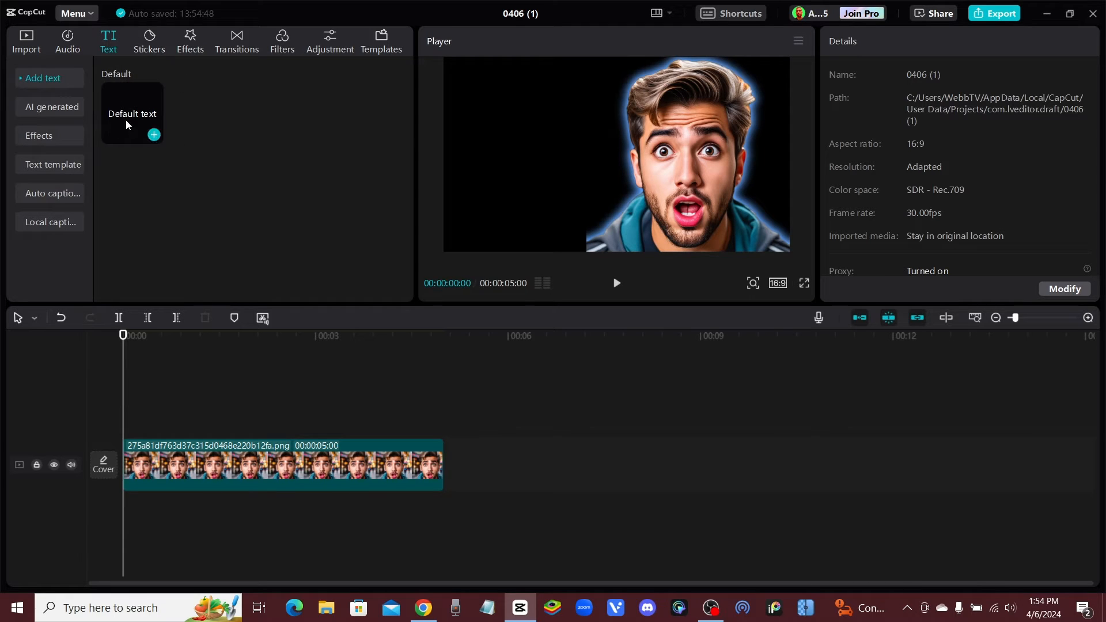
left_click(153, 135)
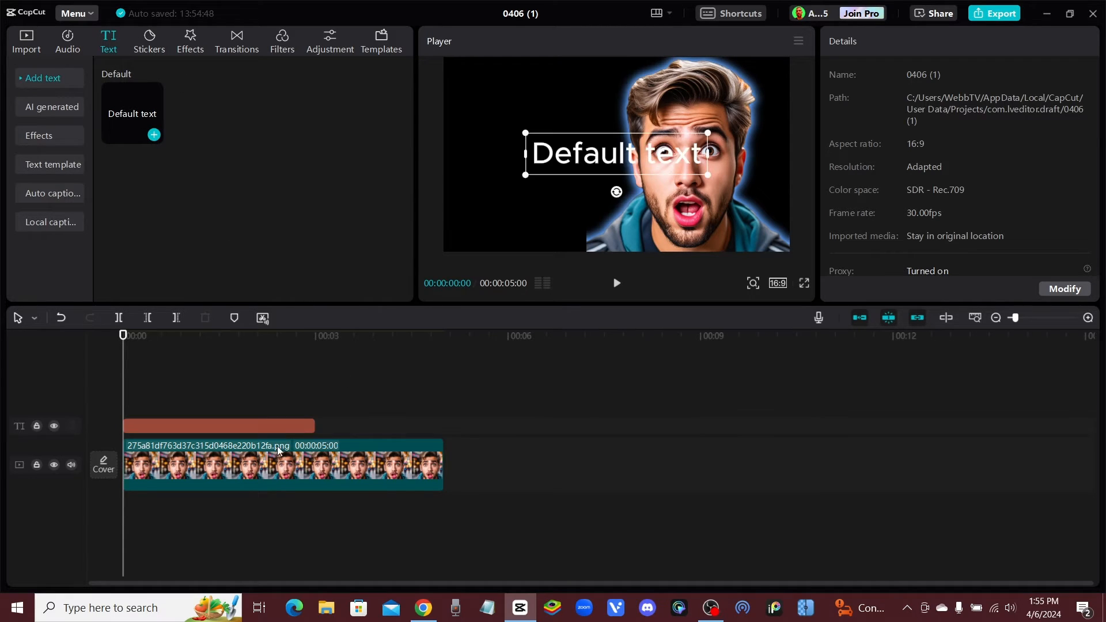
left_click(185, 425)
left_click_drag(617, 153, 539, 113)
Replace the title text with "CAPCUT" and "AI TOOLS" on two lines and shift it closer to the frame's upper-left corner
left_click_drag(891, 106, 776, 110)
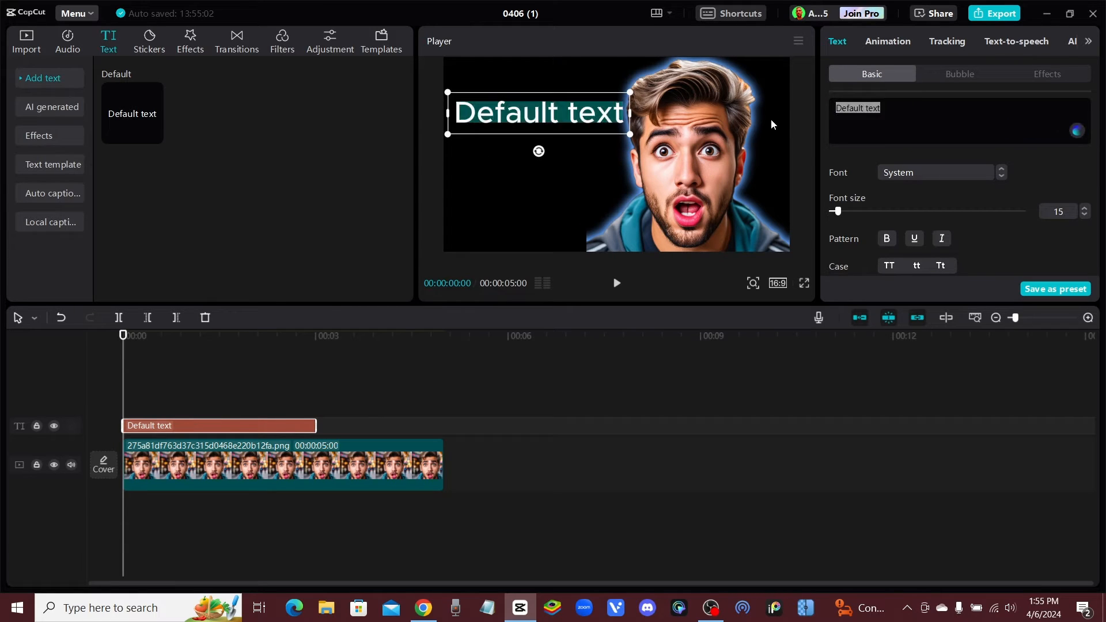
type("CAPCUT")
key("Return")
type("AI TOOLS")
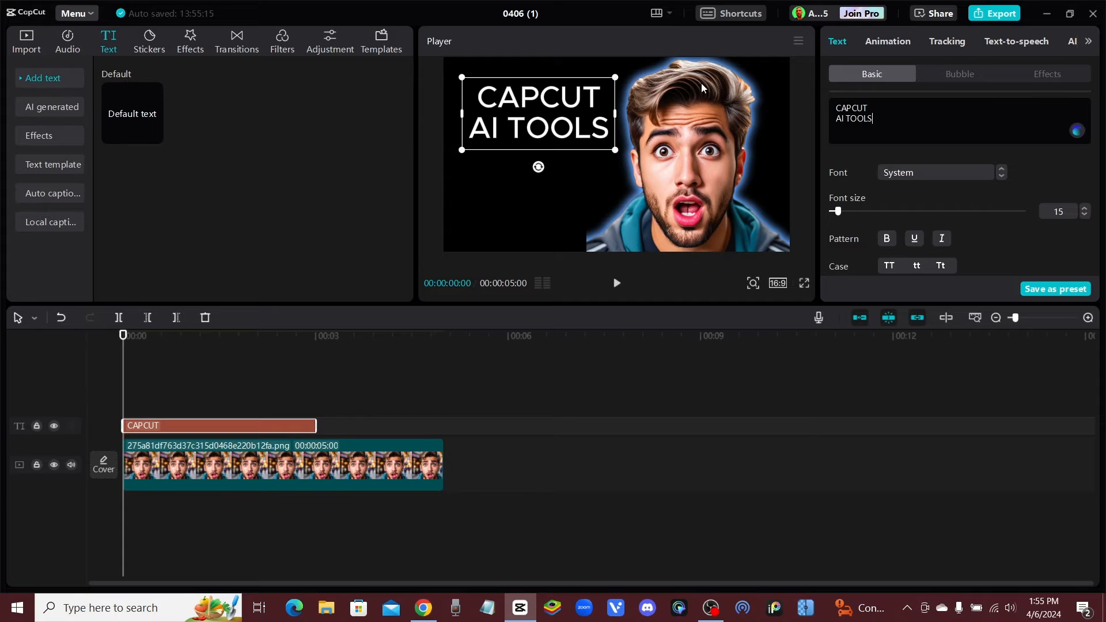
mouse_move(554, 155)
left_mouse_down()
mouse_move(546, 131)
mouse_move(544, 143)
left_mouse_up()
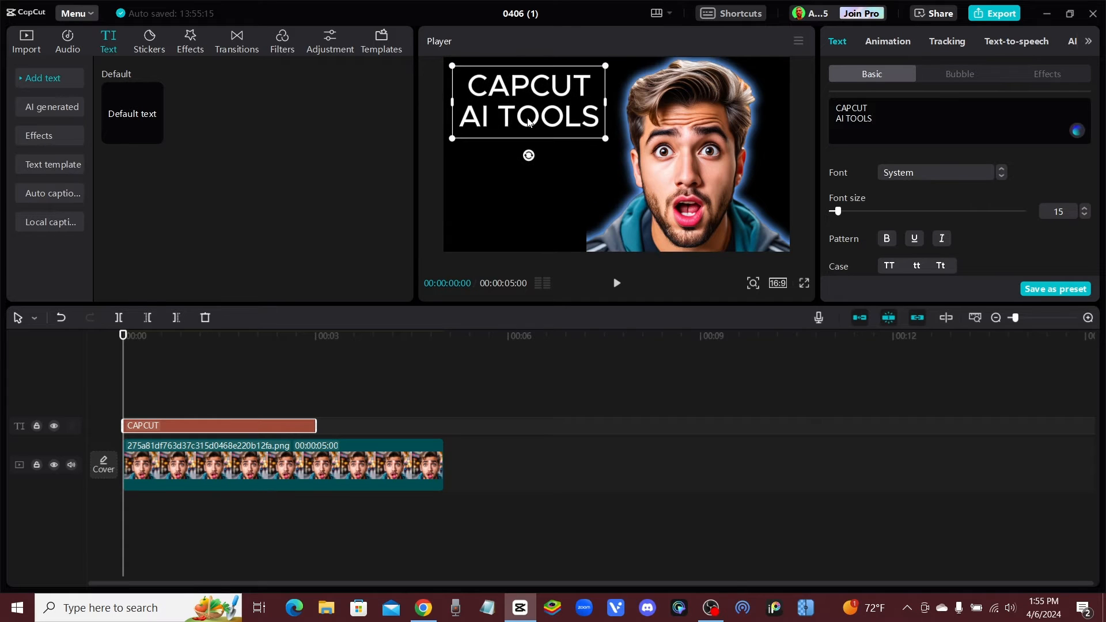
Try the Lark font on the "CAPCUT AI TOOLS" title and replace it with the wide, bold ZY Timing font
left_click(922, 170)
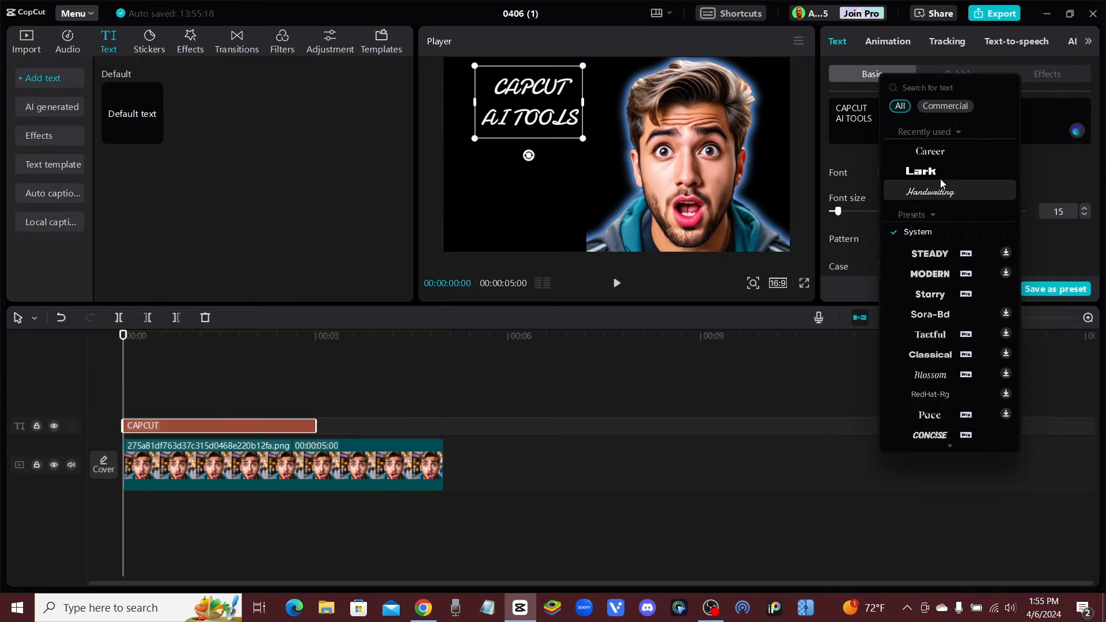
left_click(943, 164)
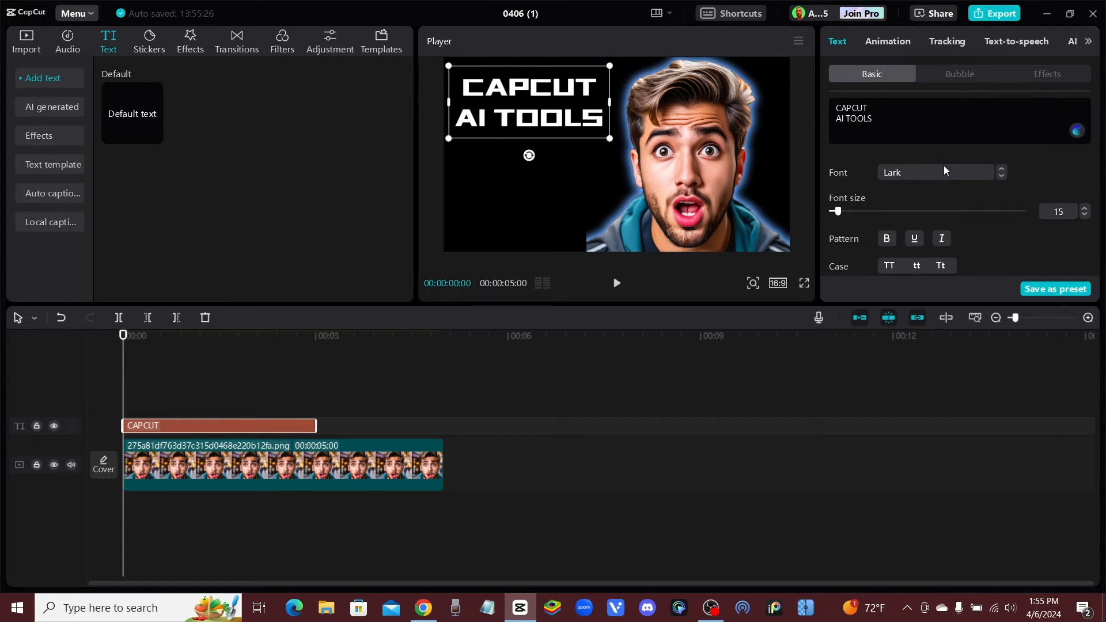
left_click(944, 165)
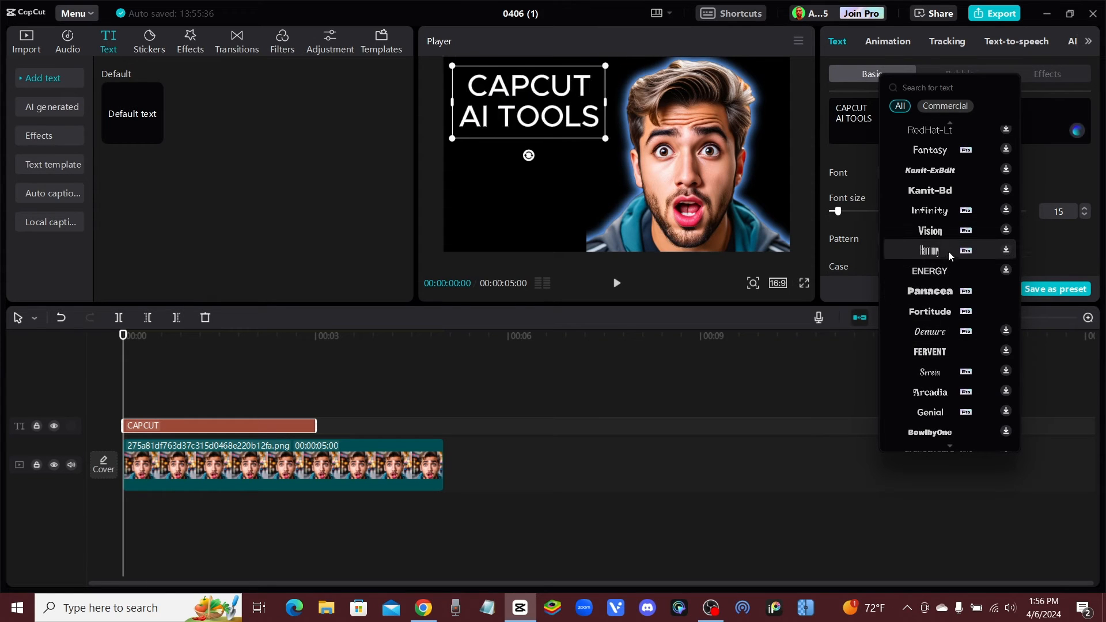
left_click(926, 251)
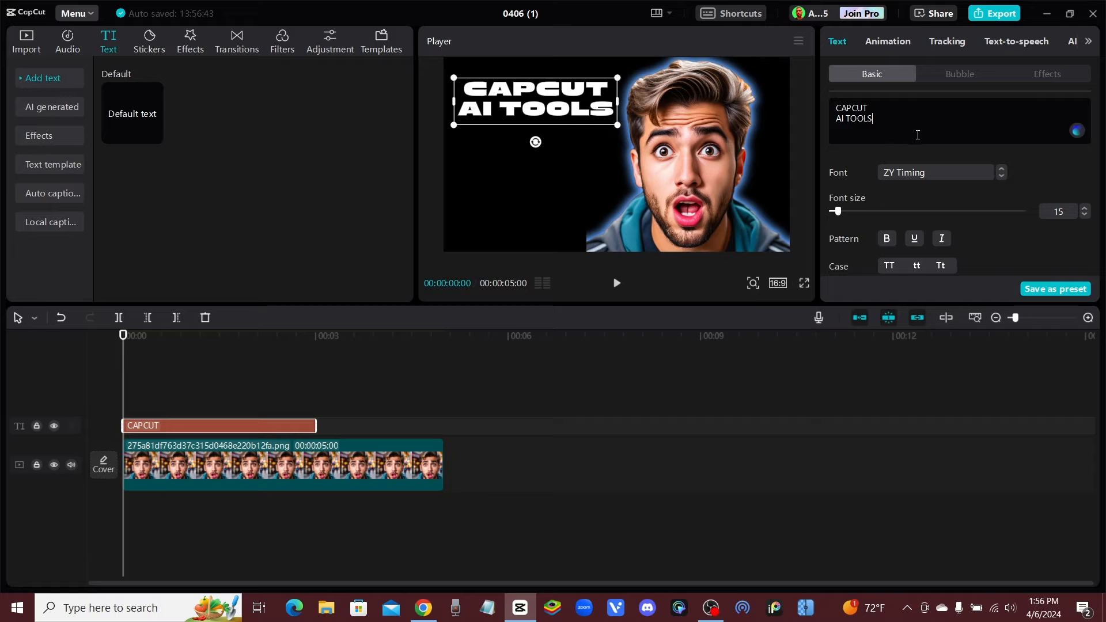
left_click(563, 156)
left_click(552, 111)
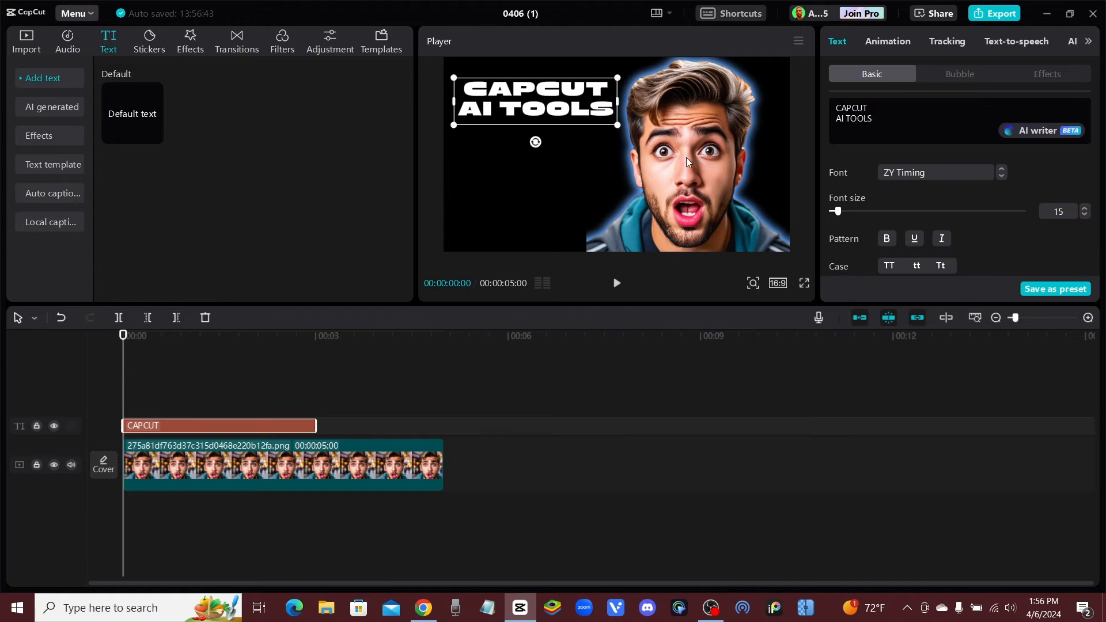
Find the Timing entry in the font list again, keep it for the title and deselect the text
left_click(958, 176)
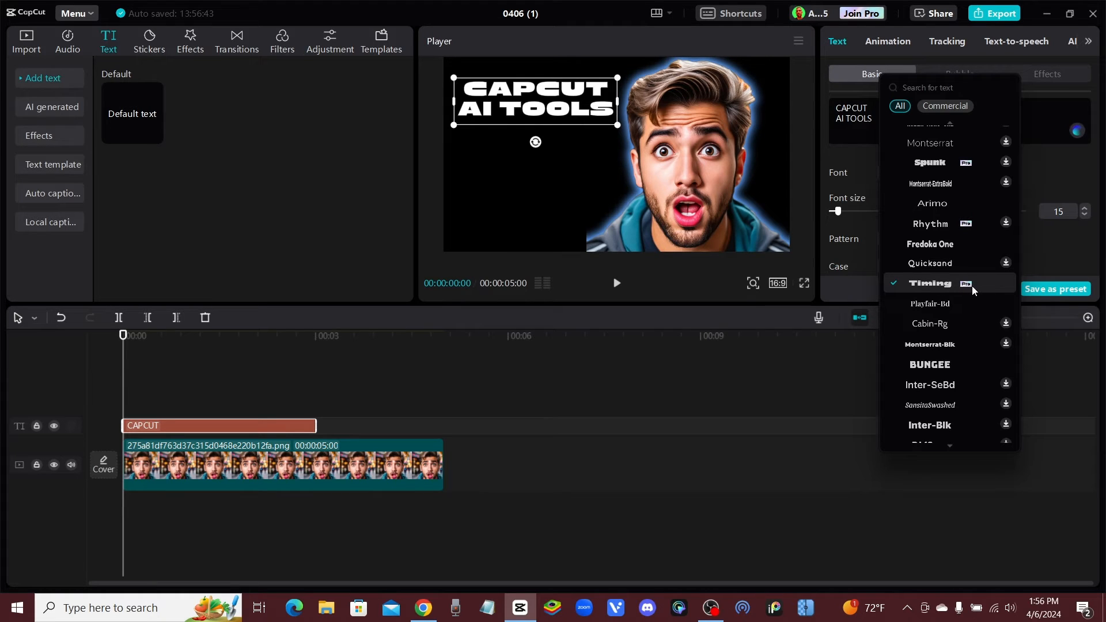
left_click(952, 287)
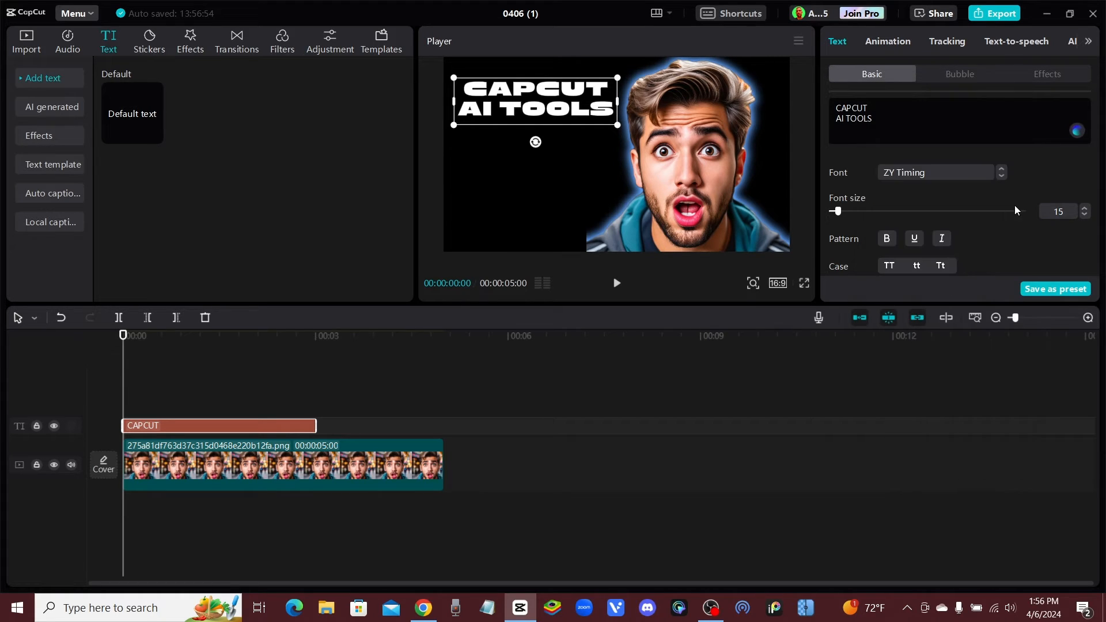
left_click(487, 153)
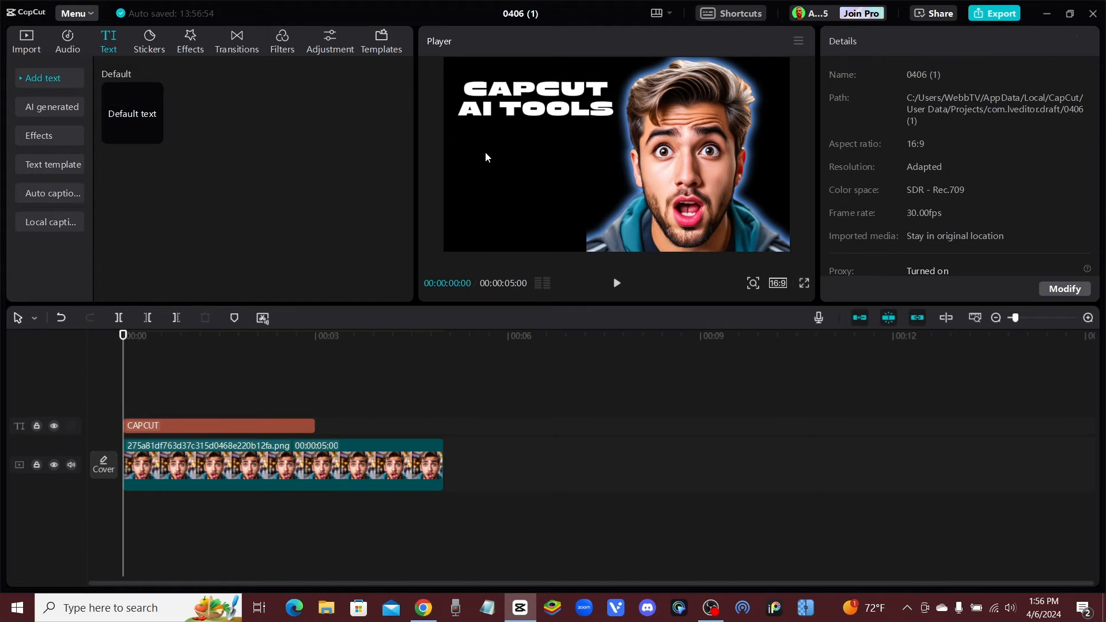
left_click(537, 122)
left_click(548, 169)
Move the playhead to 00:00:01:03 and add a glowing cyan diamond sticker beneath the title, starting at the timeline's beginning
left_click_drag(124, 336, 194, 343)
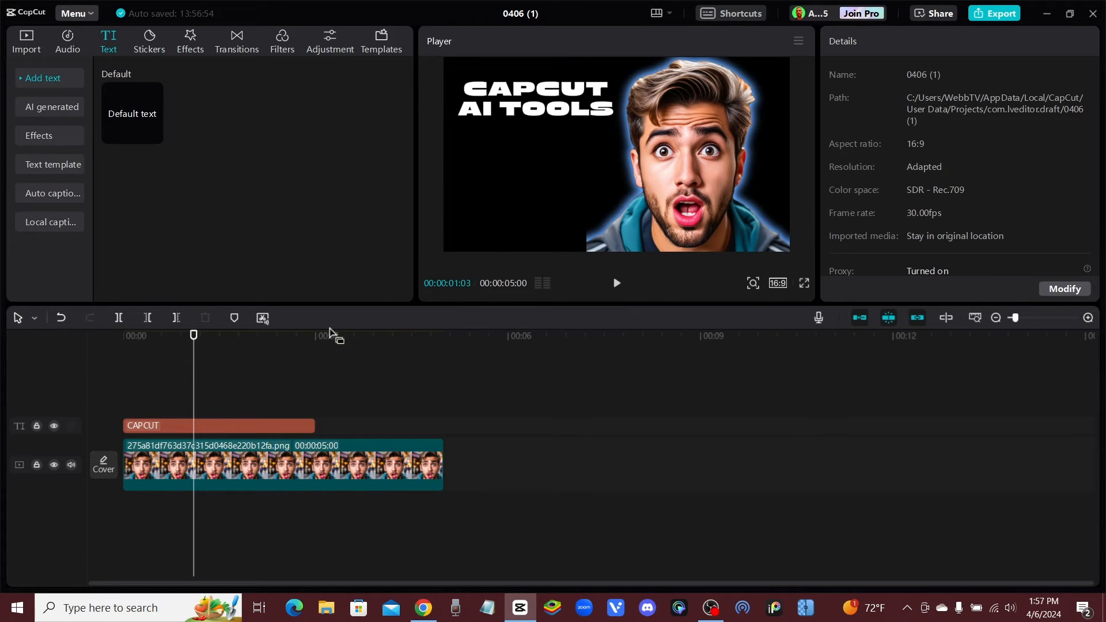
left_click(160, 41)
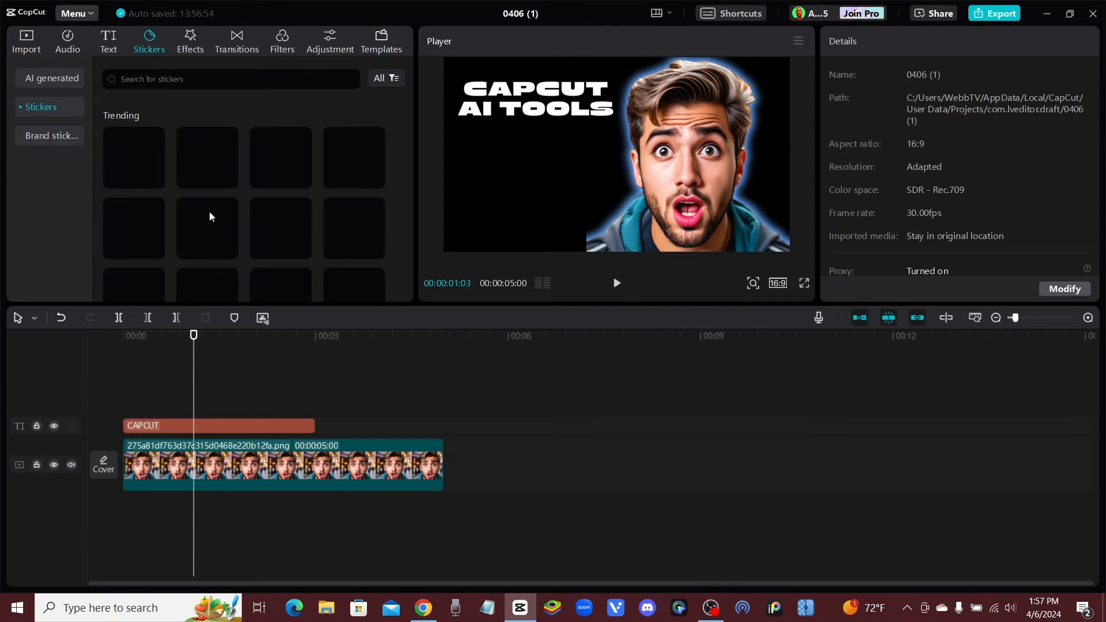
left_click(354, 169)
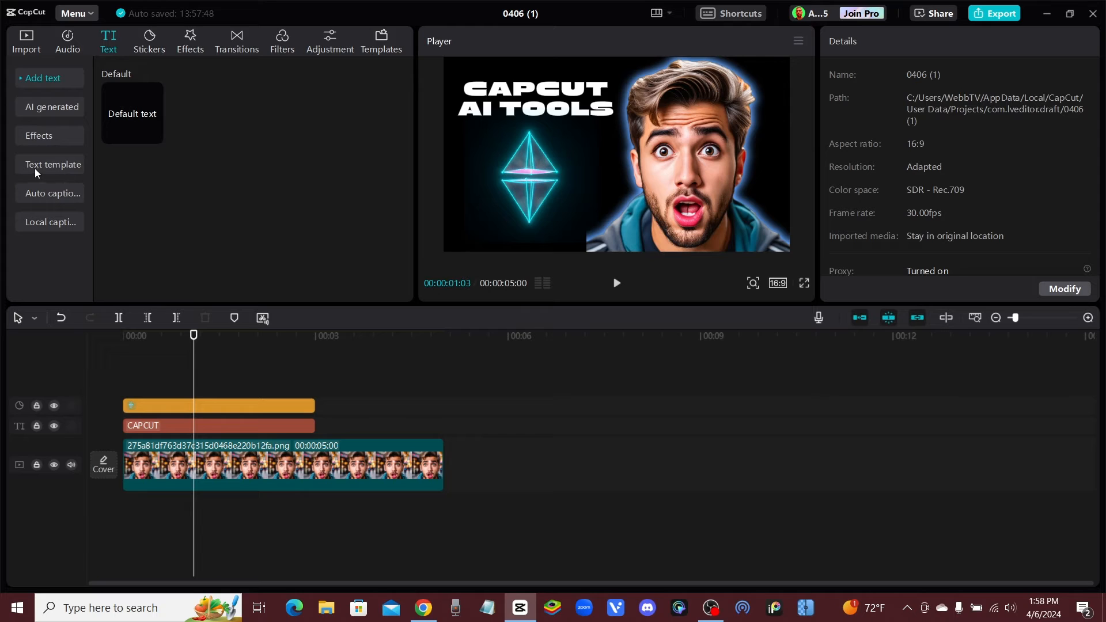
Open the text templates, scale the diamond sticker to 68% and move it to about X -527, Y -655, near the man's shoulder
mouse_move(125, 110)
left_click(45, 165)
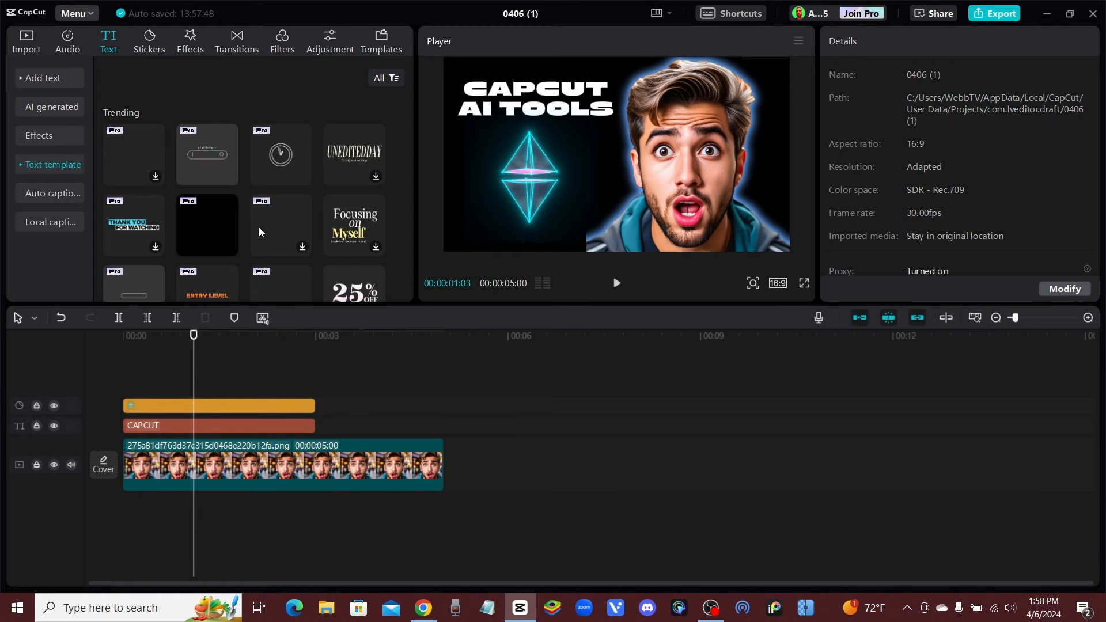
scroll(303, 215, "down", 2)
scroll(313, 230, "up", 2)
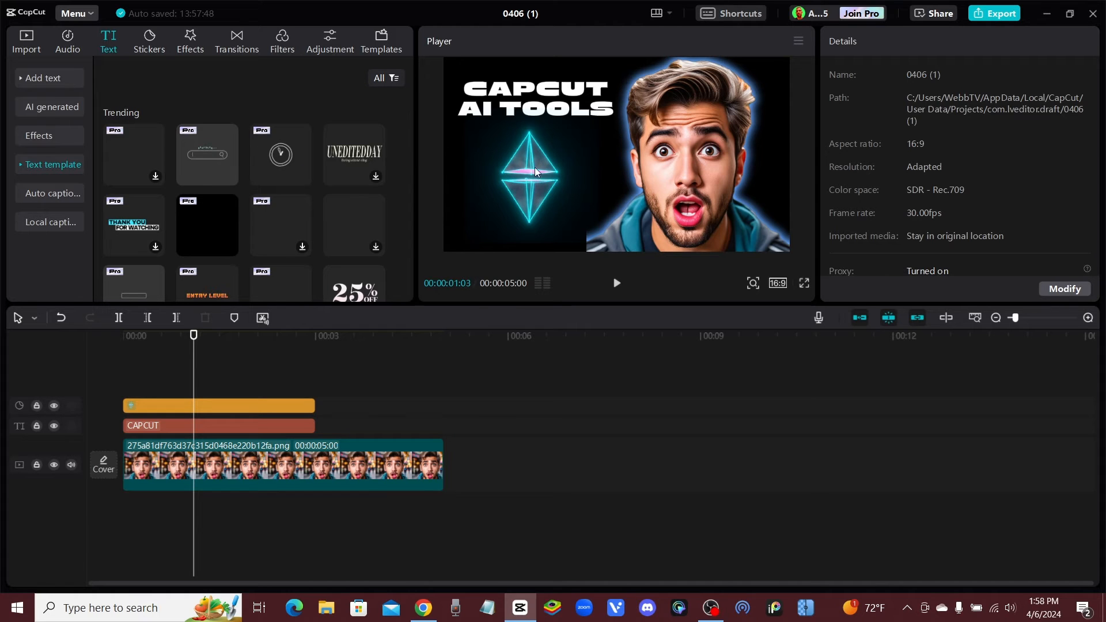
left_click(550, 184)
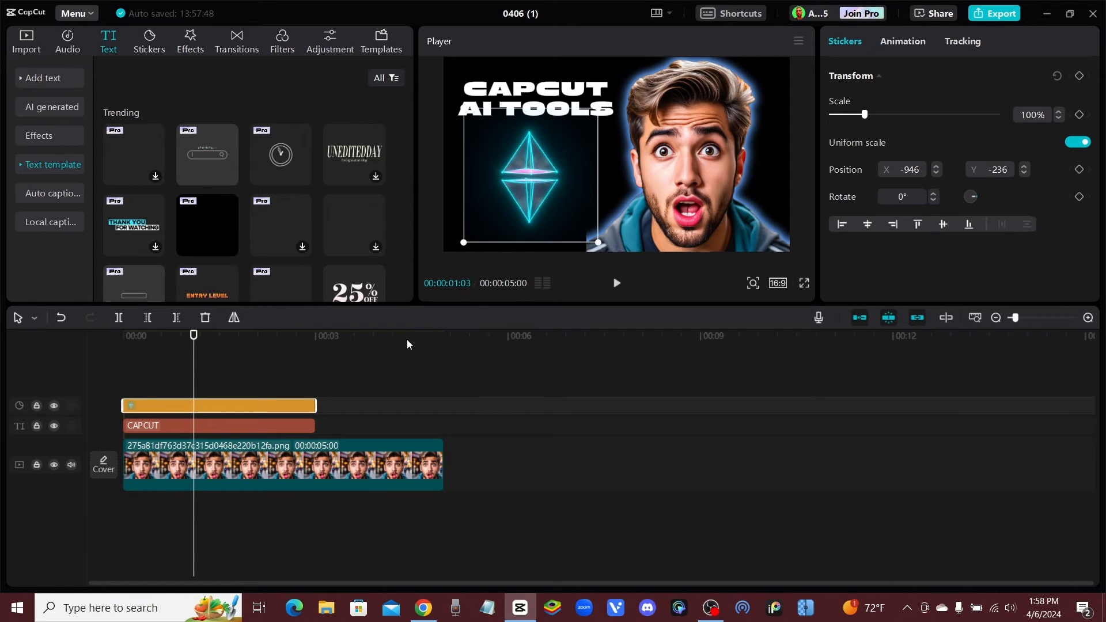
left_click_drag(464, 243, 486, 220)
left_click_drag(520, 173, 559, 212)
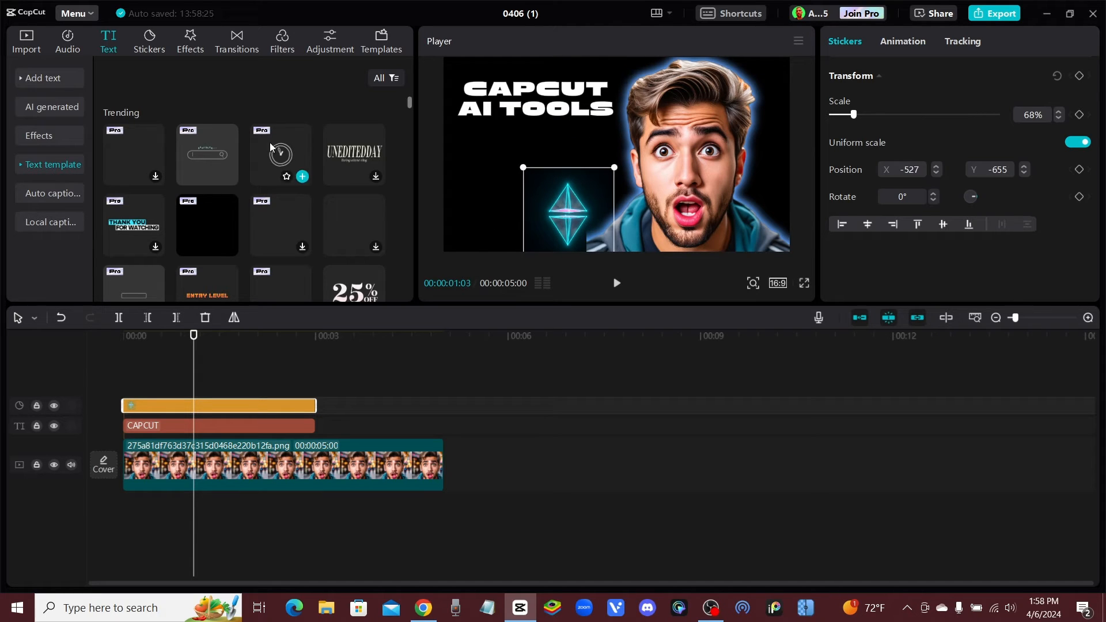
Add the "Searching..." search-bar text template from the timeline's start, fit it beneath the title and set its search text to "AI CLONE"
left_click(203, 151)
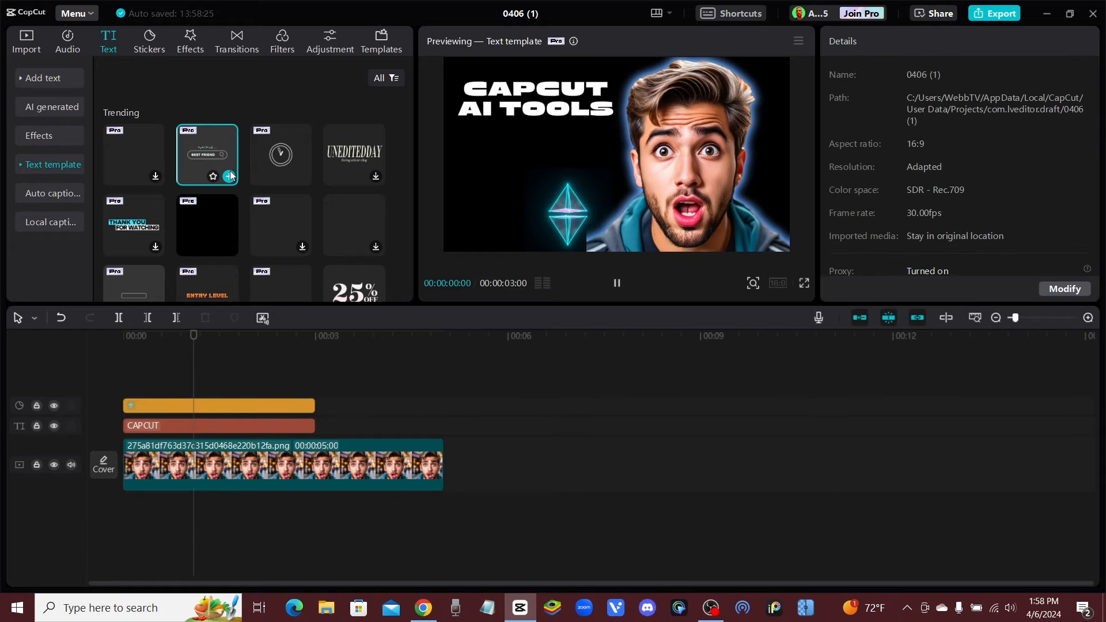
left_click(228, 176)
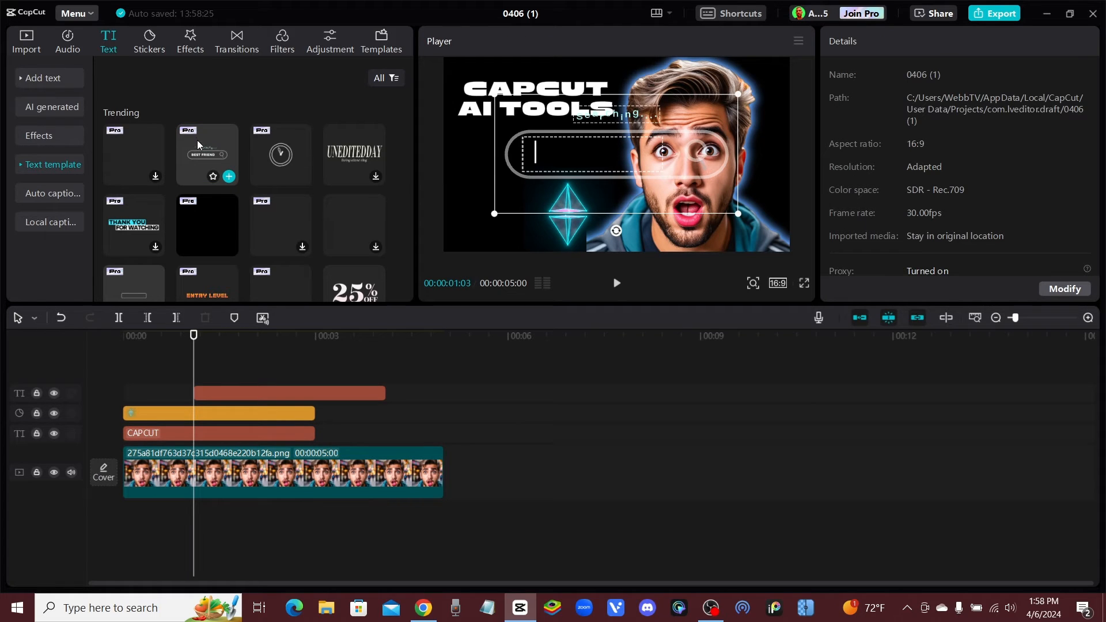
left_click_drag(738, 213, 529, 167)
left_click_drag(571, 228, 540, 230)
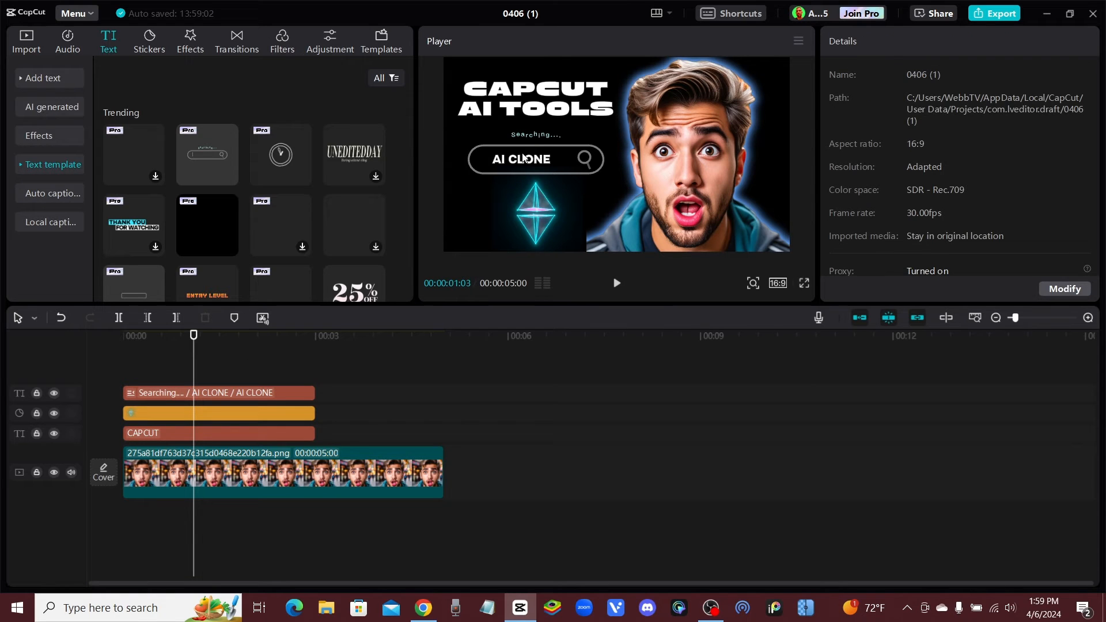
left_click(525, 155)
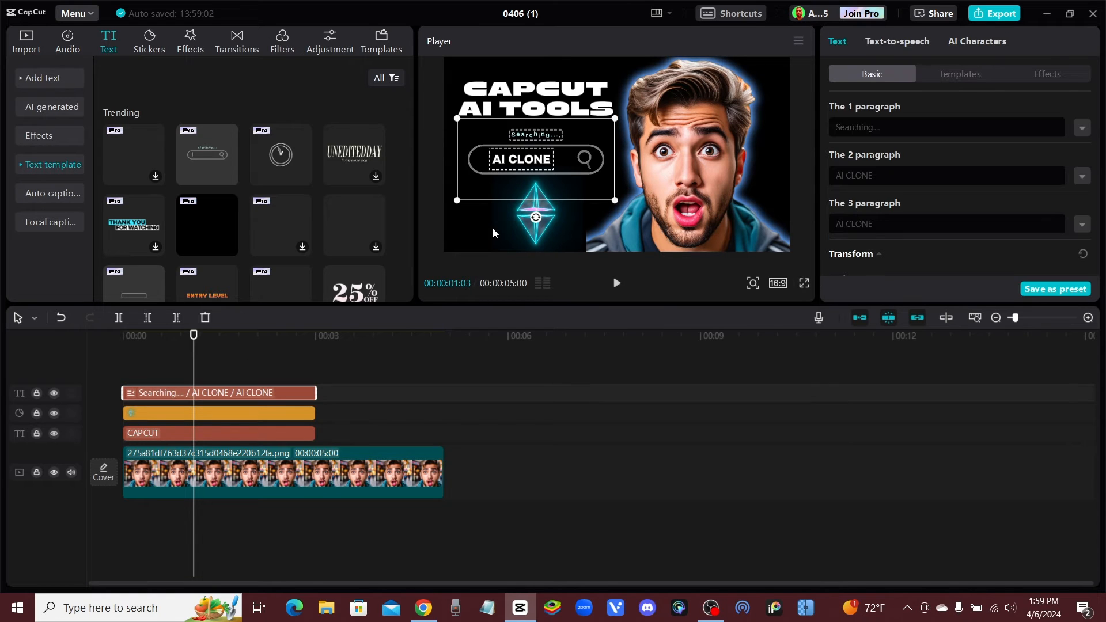
Preview the yellow "WHOA!!" text template and add the green "Okay!" template on a new track near the timeline's start
mouse_move(197, 155)
scroll(244, 214, "down", 2)
scroll(242, 212, "down", 3)
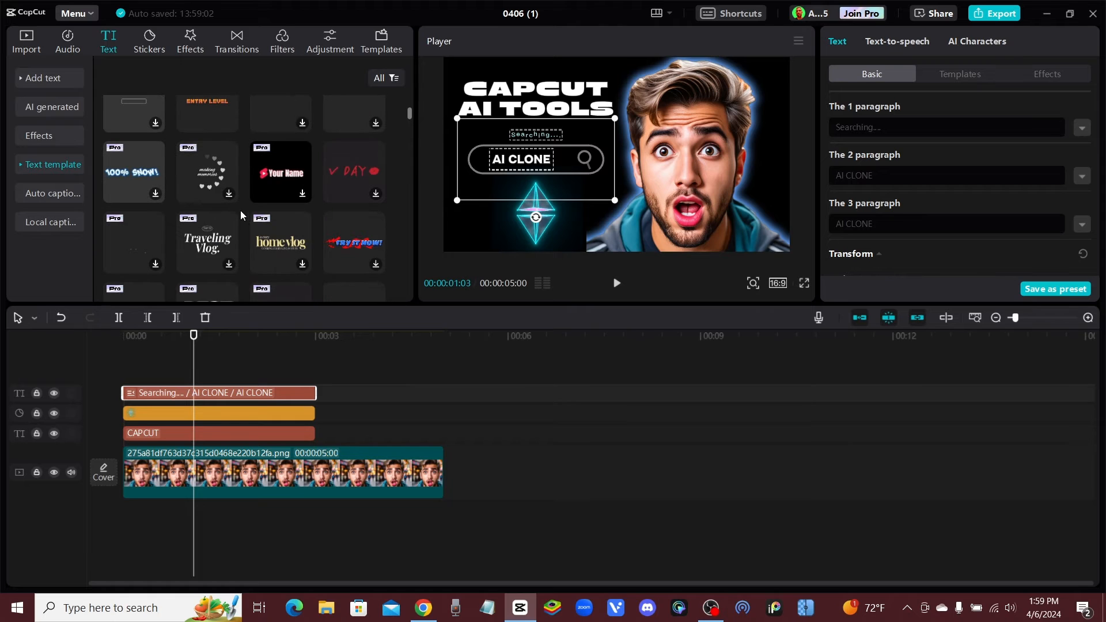
scroll(290, 207, "down", 3)
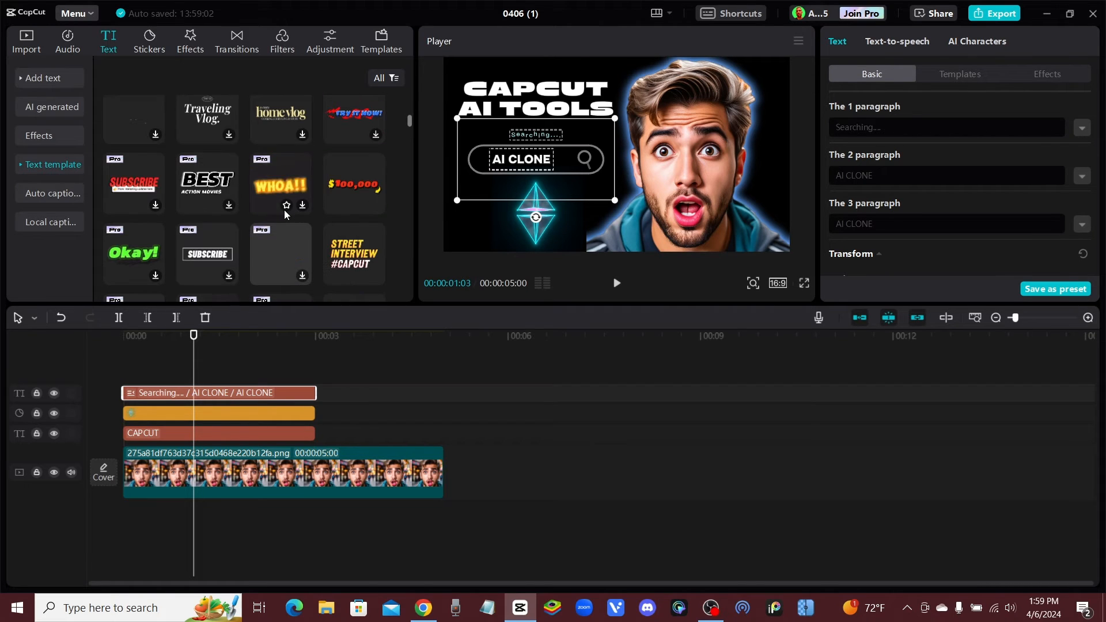
left_click(276, 190)
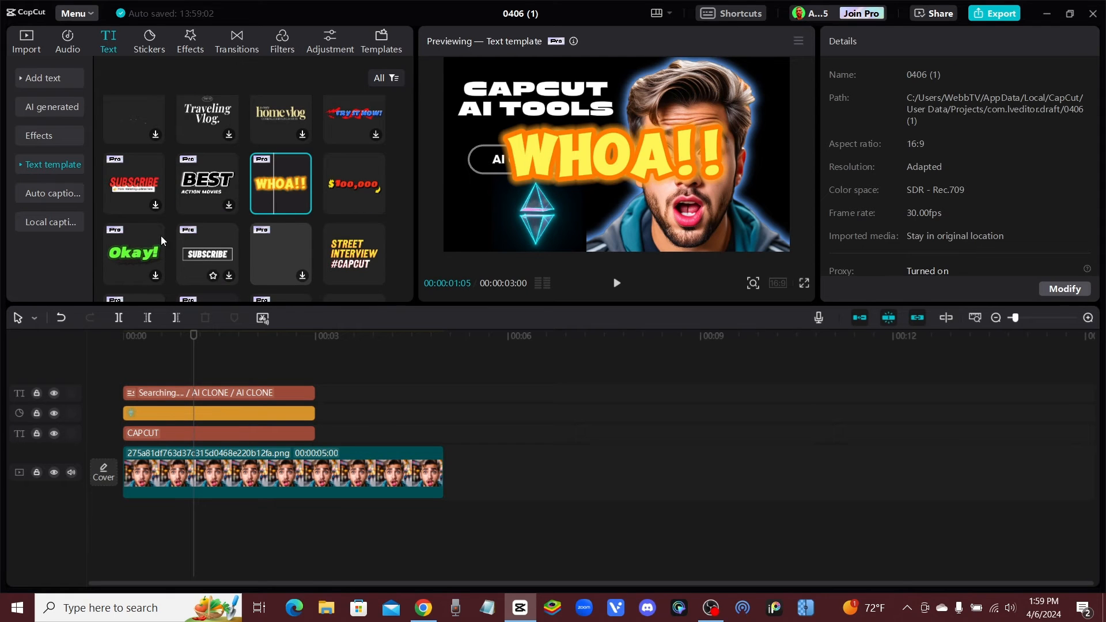
left_click(134, 252)
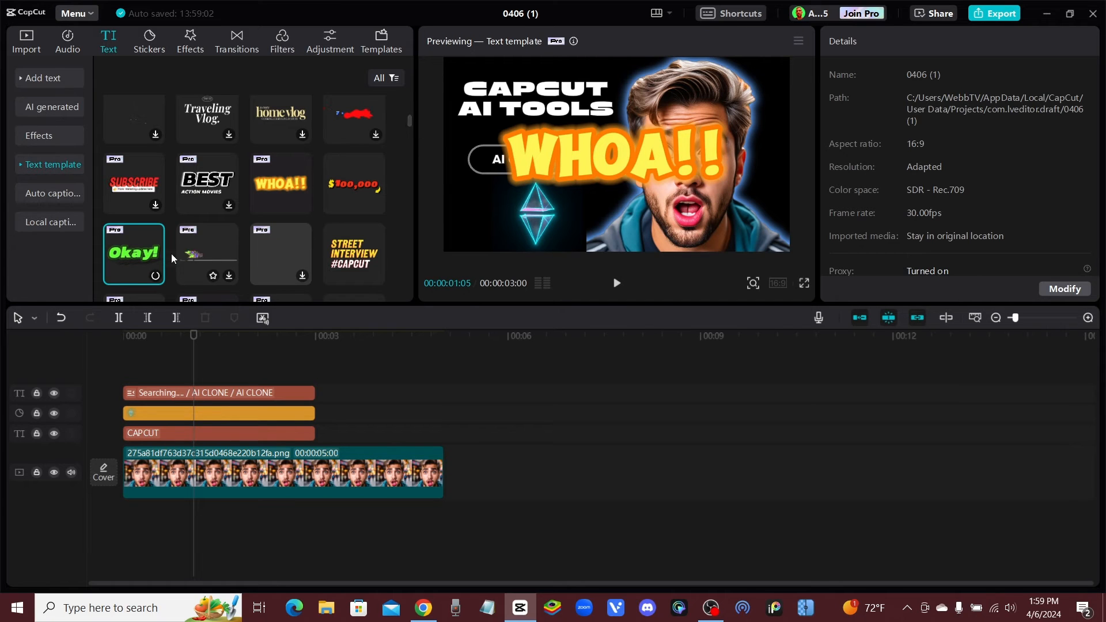
left_click_drag(151, 253, 142, 372)
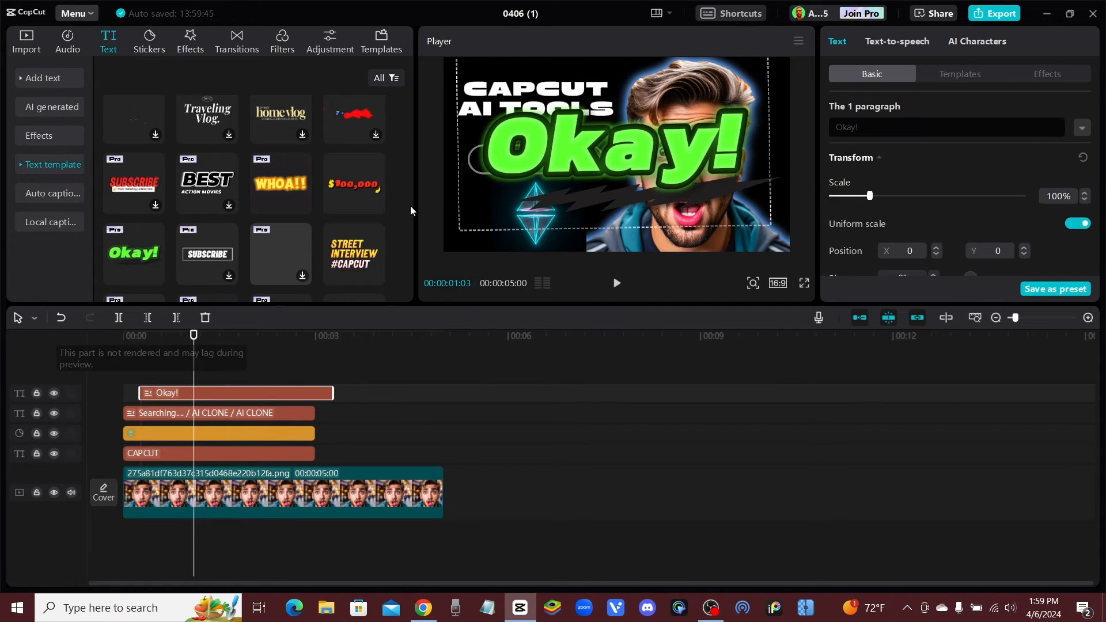
Scale the "Okay!" text to 37%, place it at about X -1206, Y -679 and shift the diamond sticker toward the man's shoulder
left_click_drag(627, 151, 597, 168)
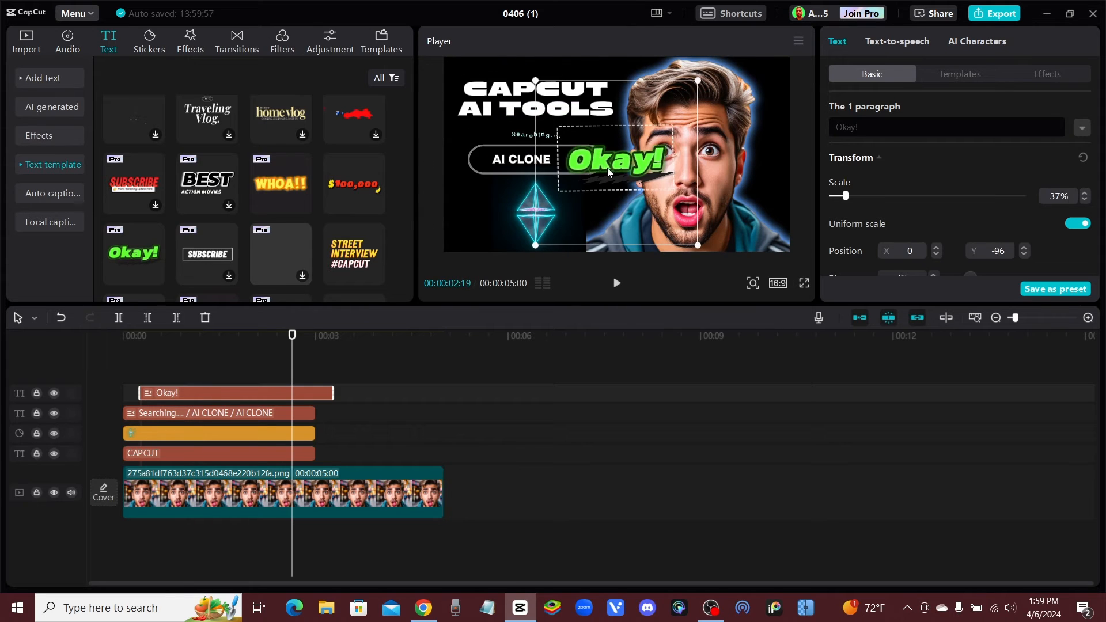
left_click_drag(608, 171, 484, 211)
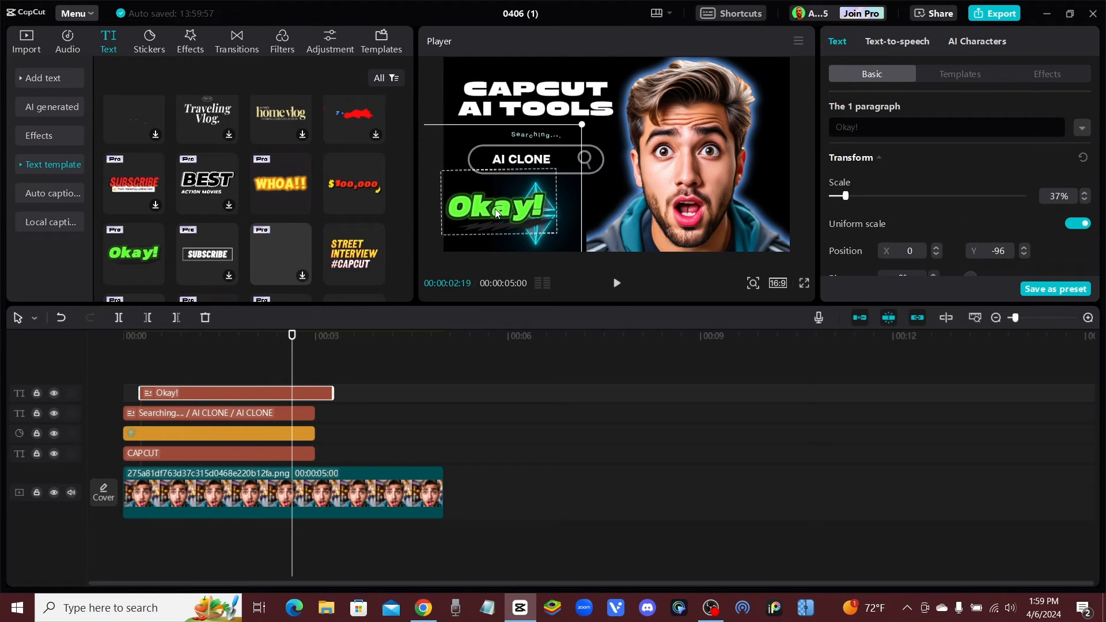
left_click(538, 243)
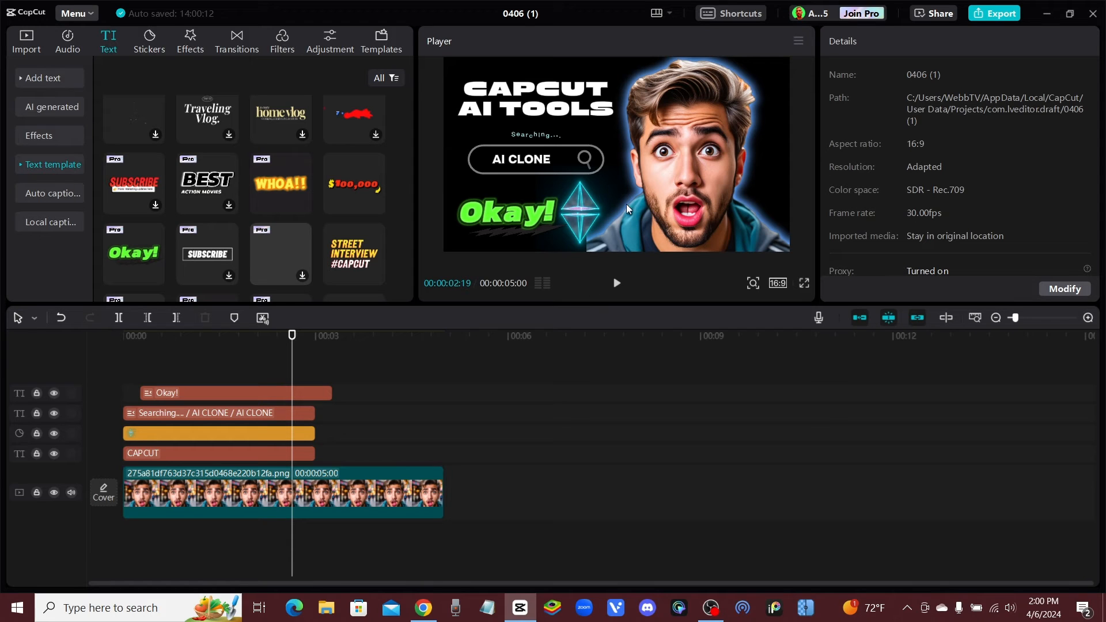
left_click_drag(519, 226, 512, 224)
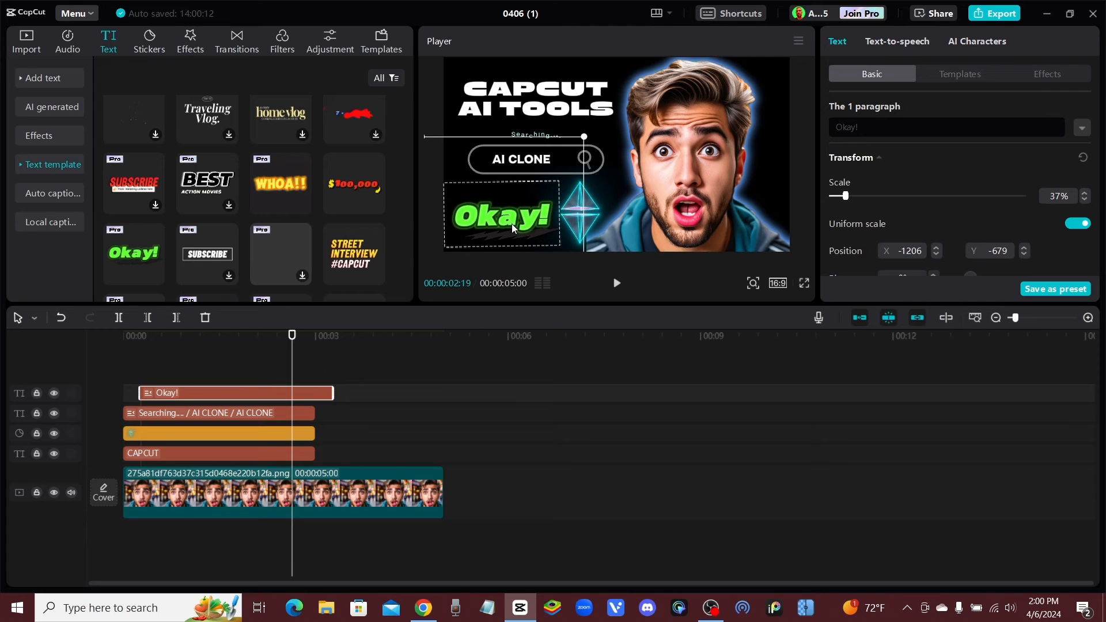
left_click(526, 120)
left_click(428, 62)
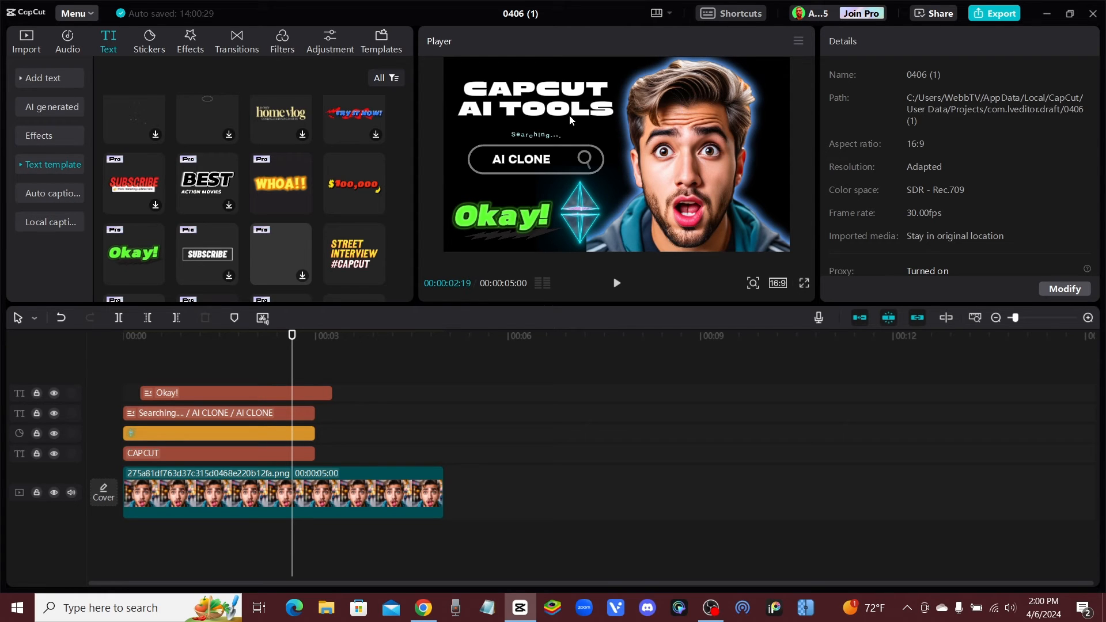
Start a still-frame export of the composition and name the file "THUMBNAILcapcut"
left_click(799, 41)
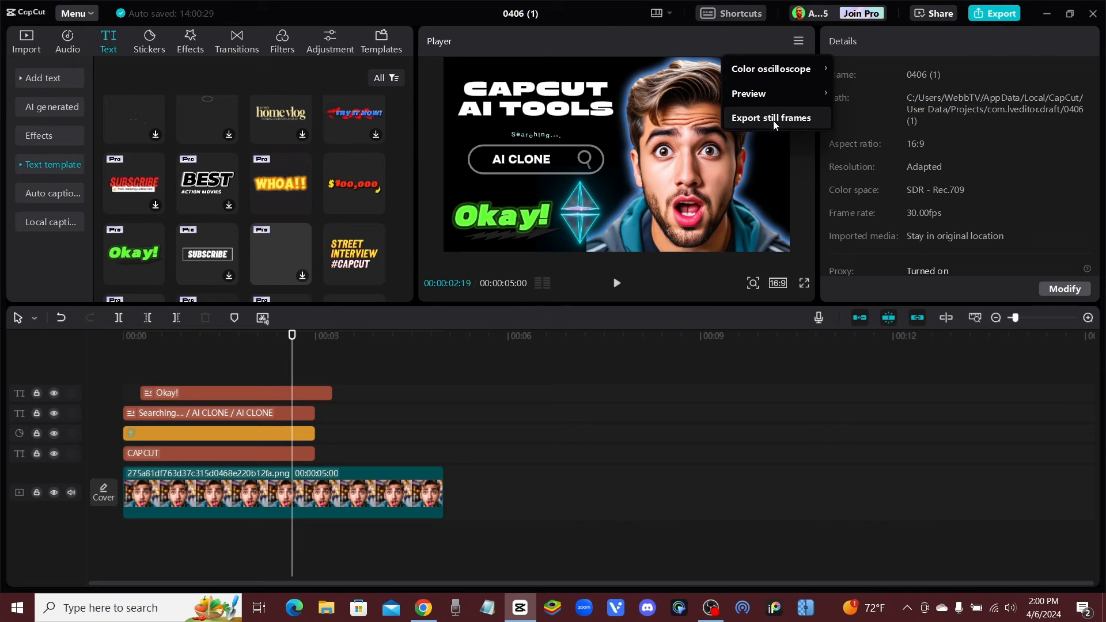
left_click(808, 118)
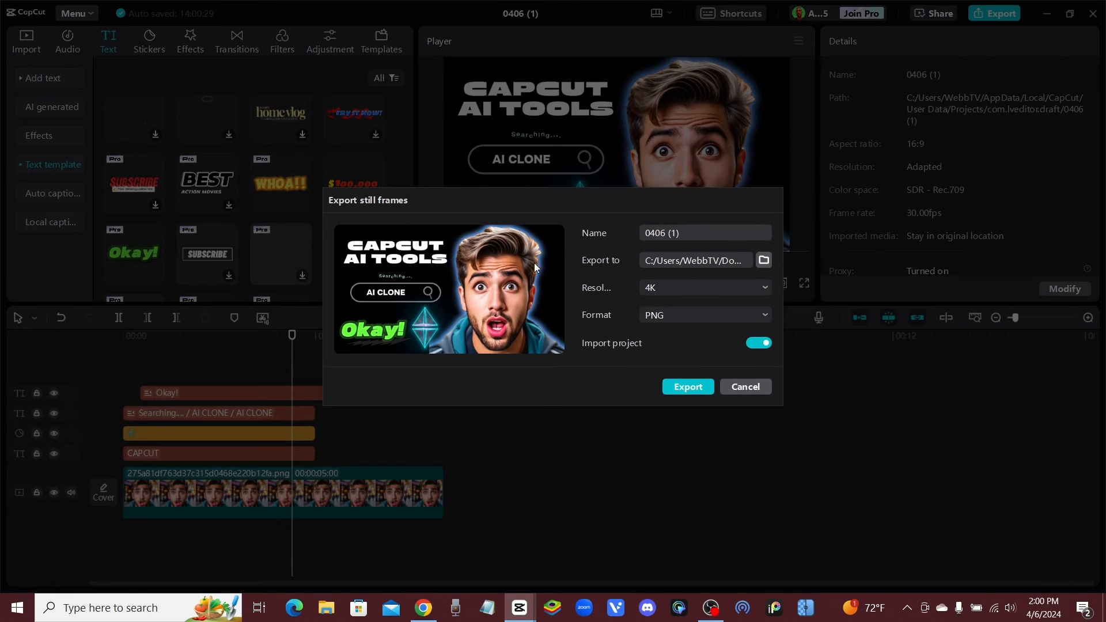
left_click_drag(700, 233, 577, 235)
key("BackSpace")
type("THUMBNAILcapcut")
left_click(709, 289)
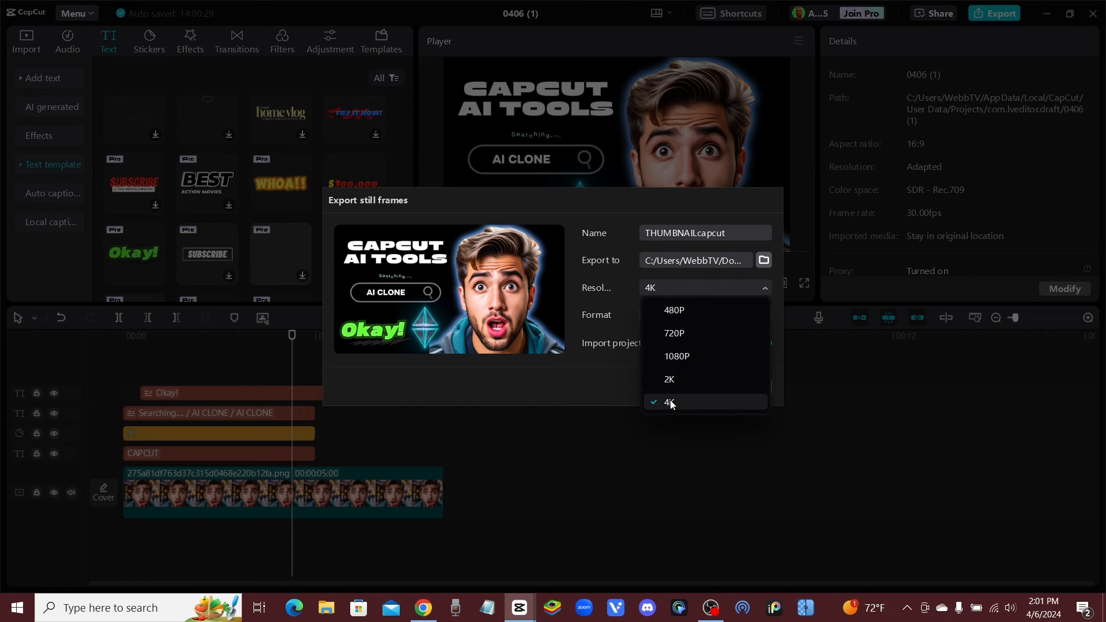
left_click(621, 298)
left_click(669, 285)
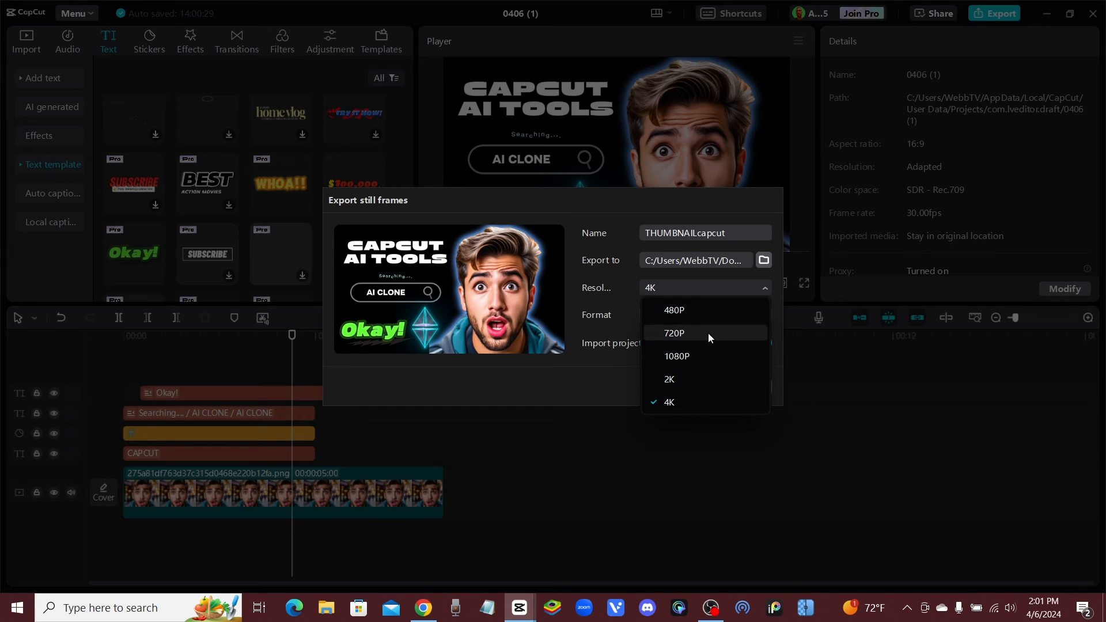
left_click(626, 287)
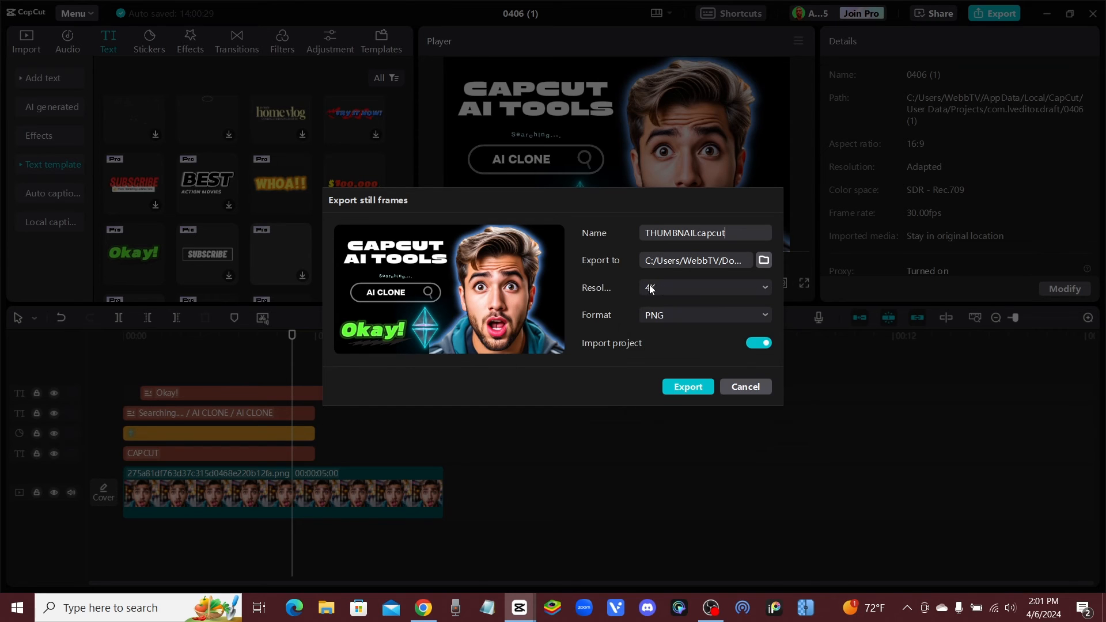
left_click(651, 287)
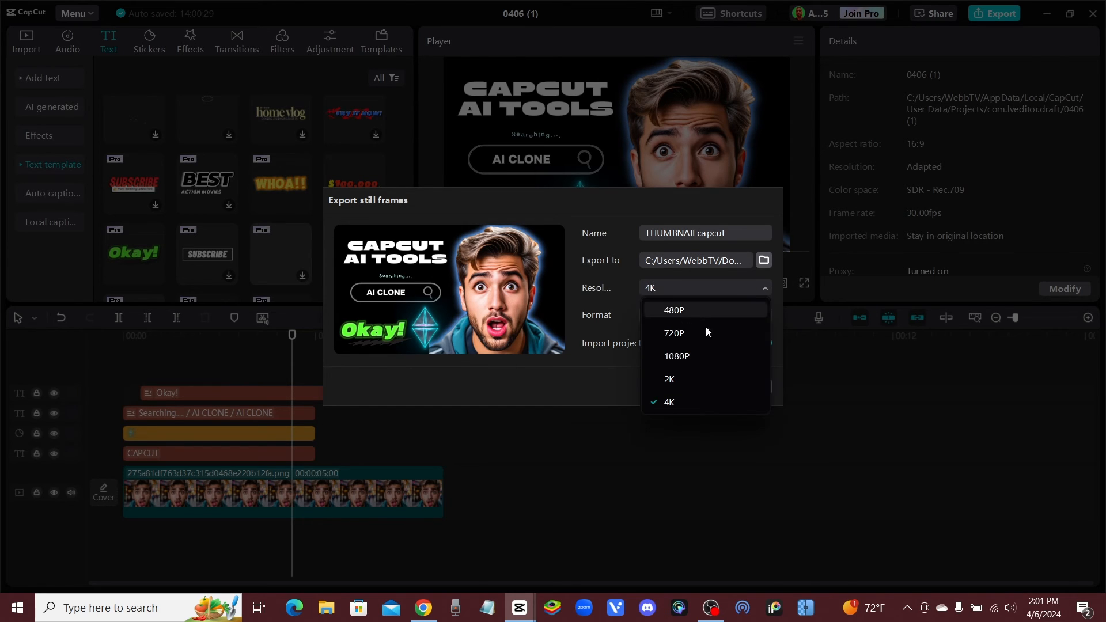
left_click(624, 288)
left_click(663, 286)
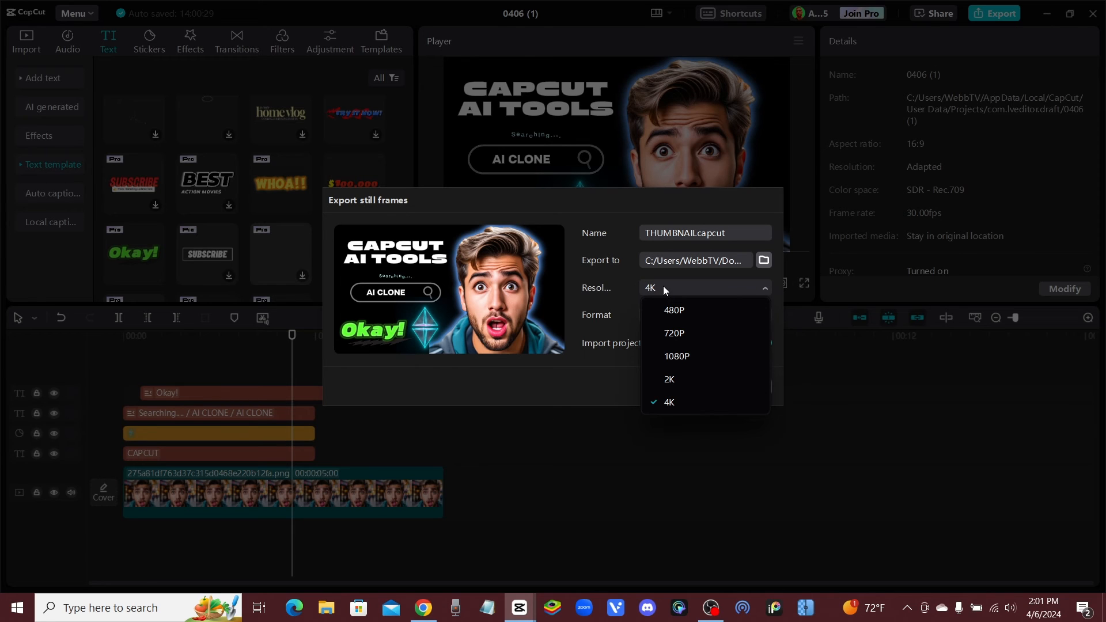
left_click(708, 333)
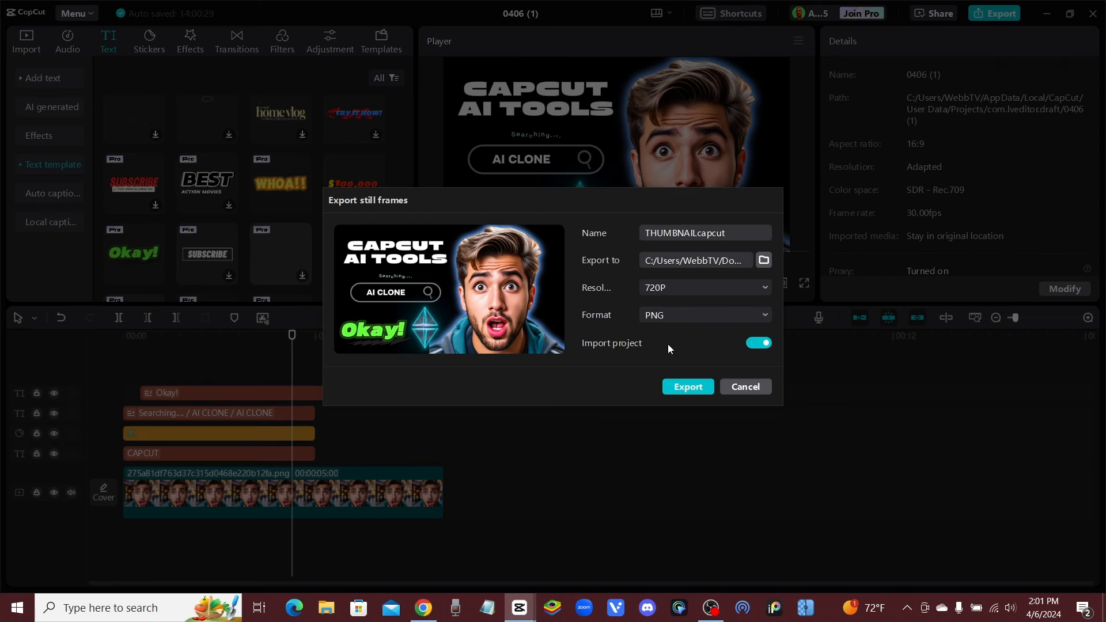
left_click(662, 287)
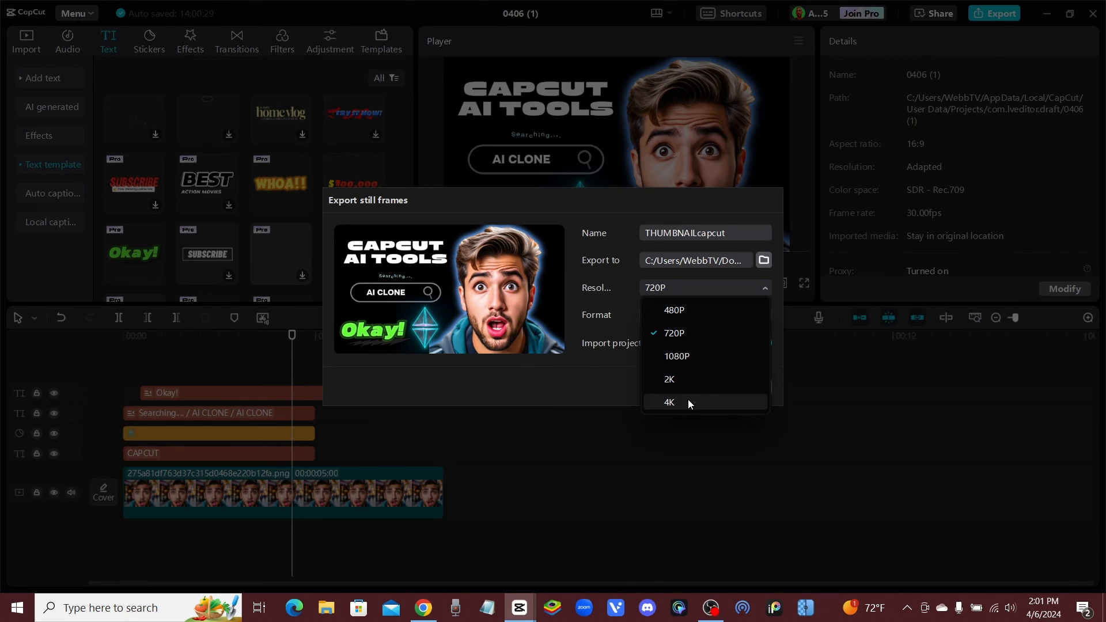
left_click(689, 403)
left_click(665, 291)
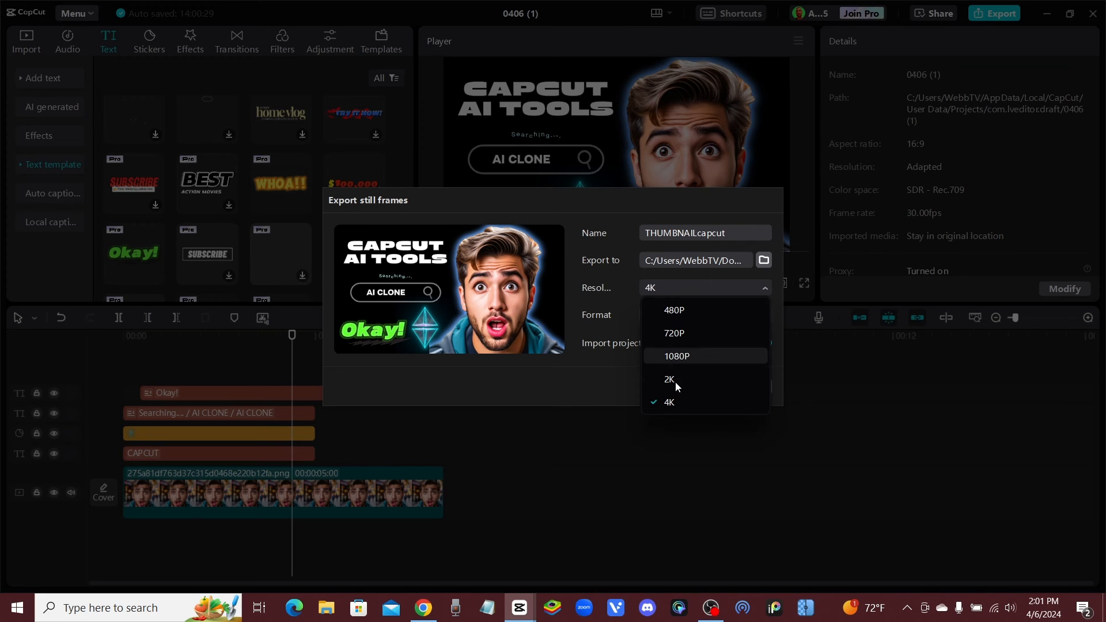
left_click(684, 403)
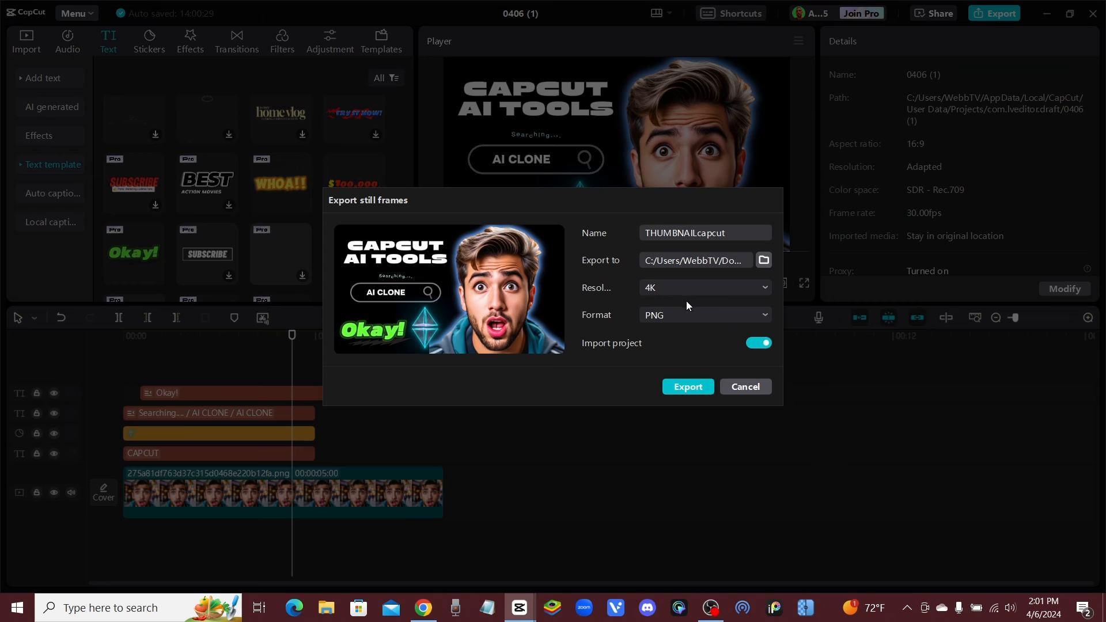
Set the still frame's export resolution to 720P and export it as a PNG with project import enabled
left_click(680, 286)
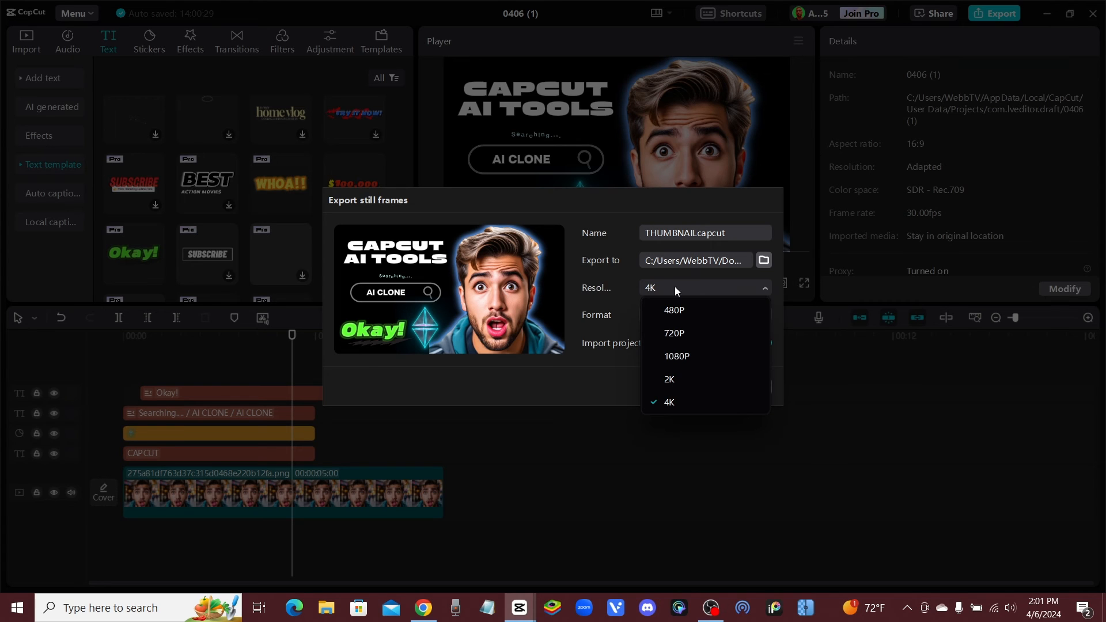
left_click(700, 332)
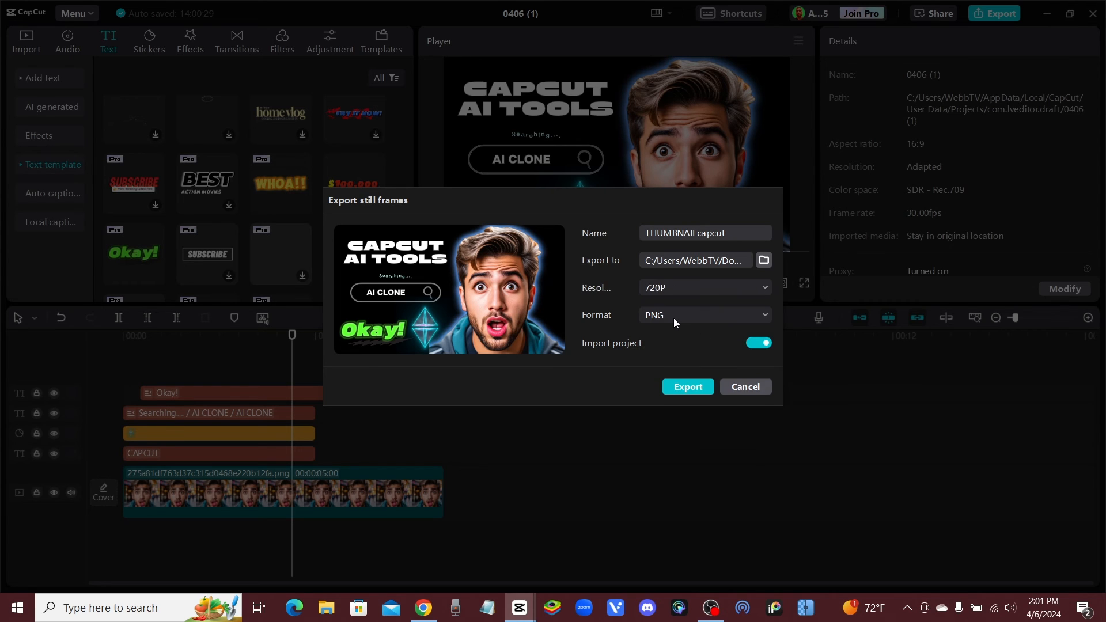
left_click(697, 386)
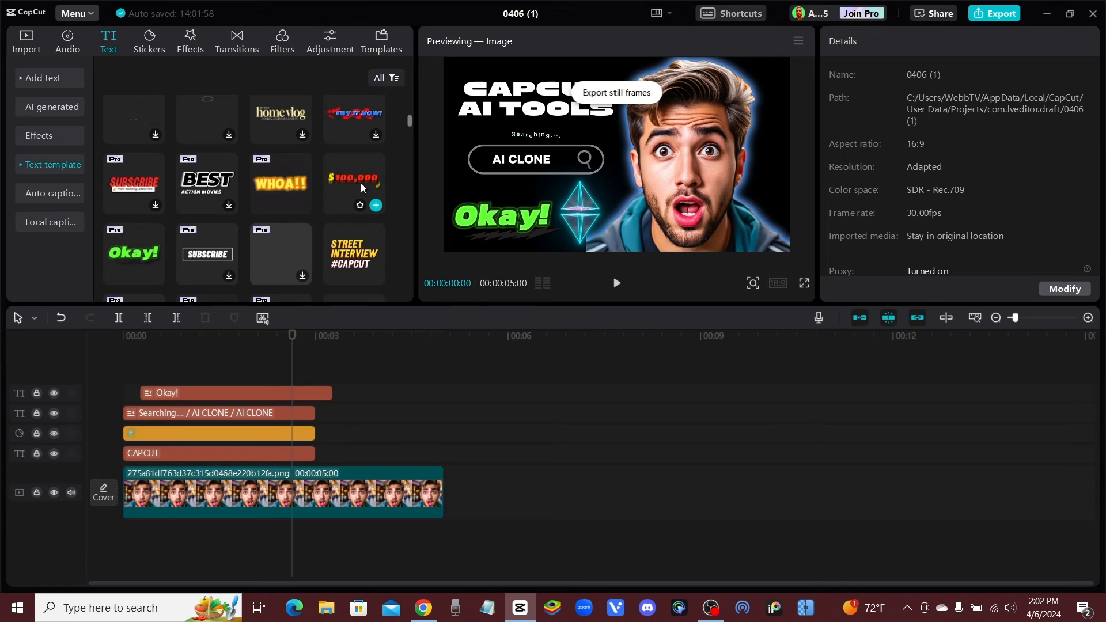
Add the exported THUMBNAILcapcut.png after the man's clip on the main track and compare it with the layered composition
left_click(32, 46)
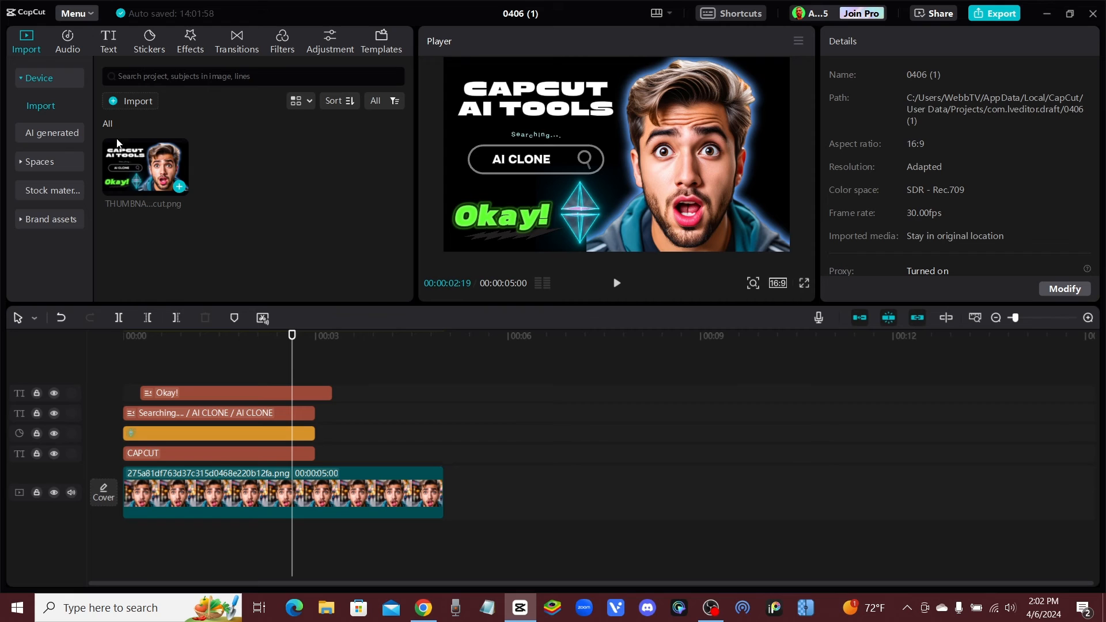
left_click(137, 165)
left_click_drag(131, 164, 524, 479)
left_click(472, 387)
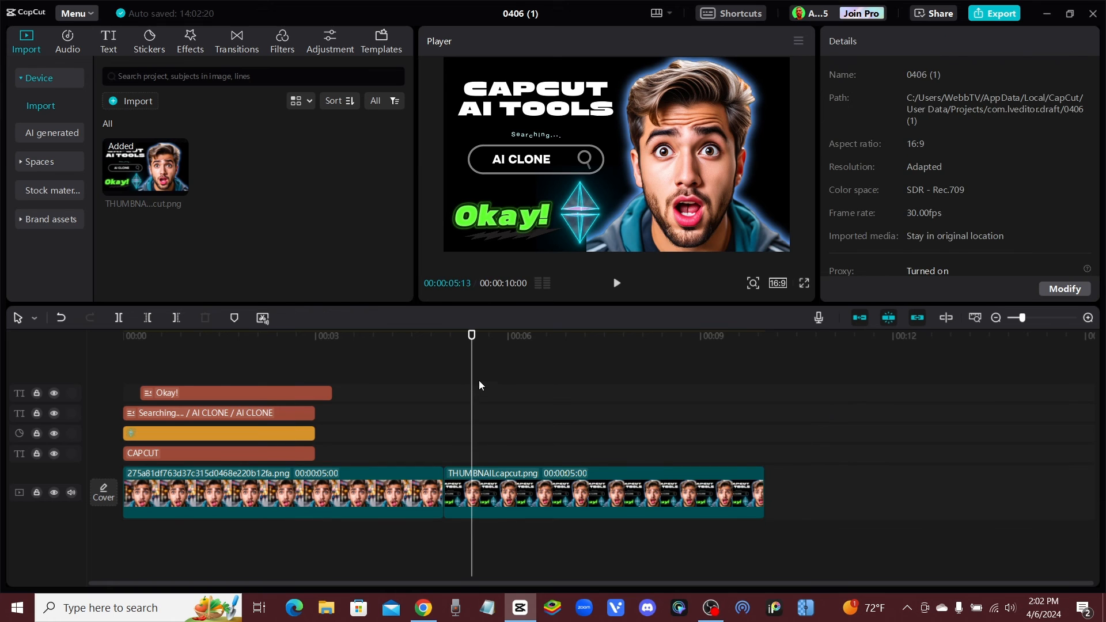
left_click(380, 367)
left_click(508, 379)
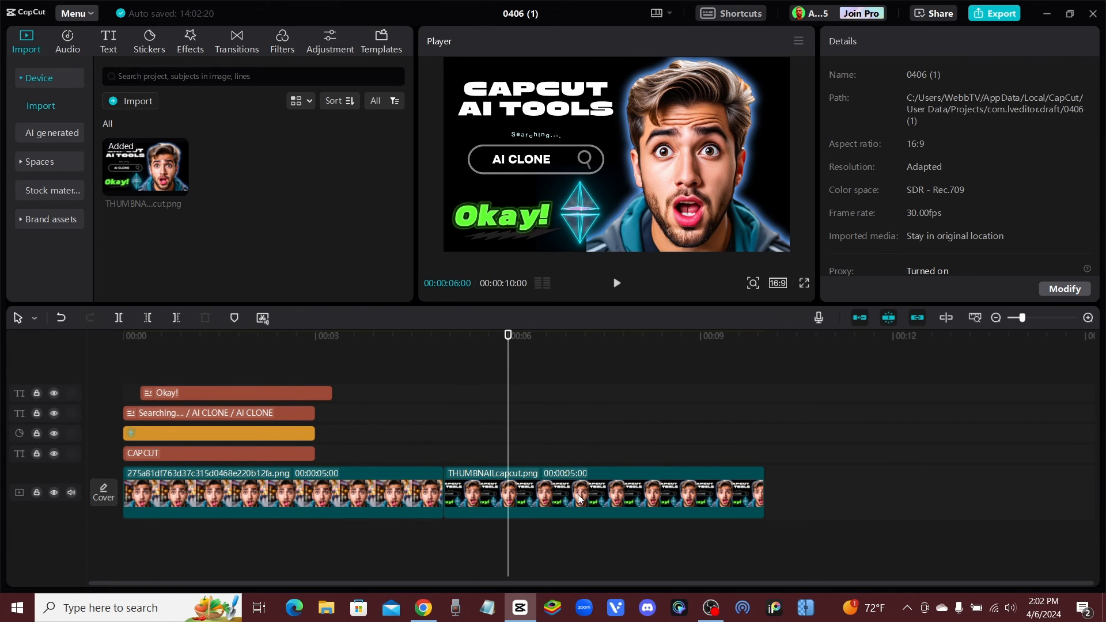
left_click_drag(502, 338, 358, 364)
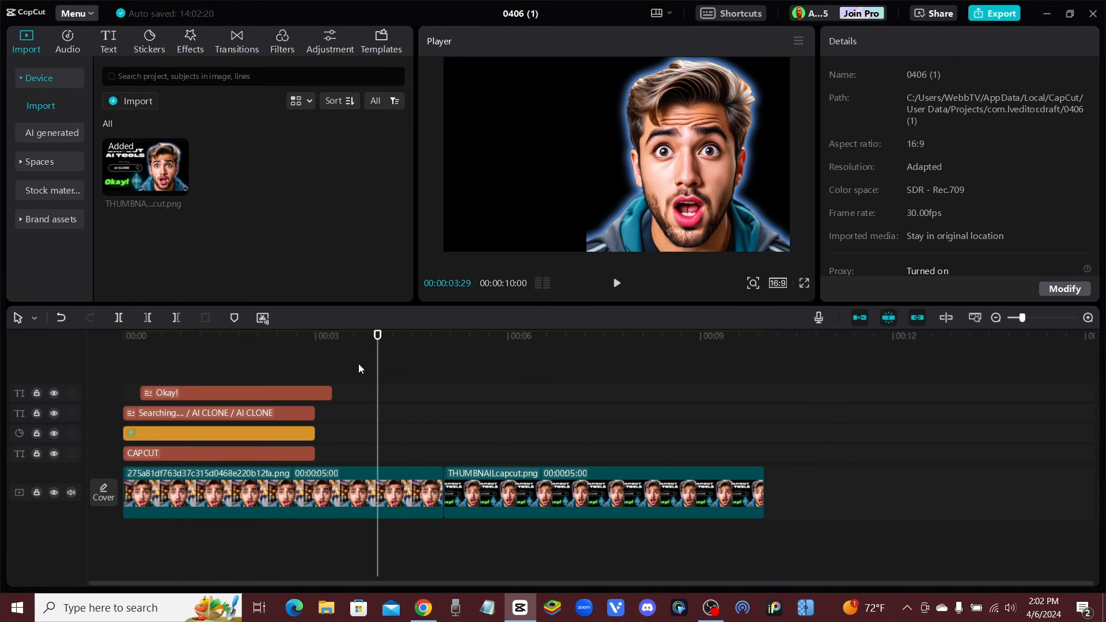
Switch to File Explorer, view the exported thumbnail PNG from the Downloads folder, and put the viewer and folder away
left_click(1049, 15)
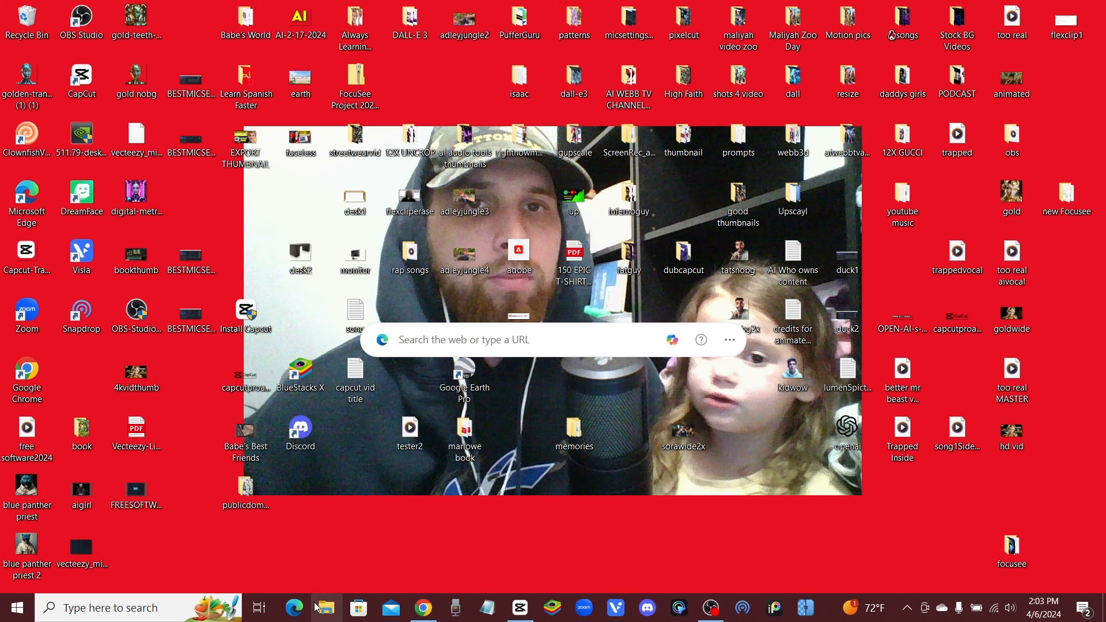
key("super+e")
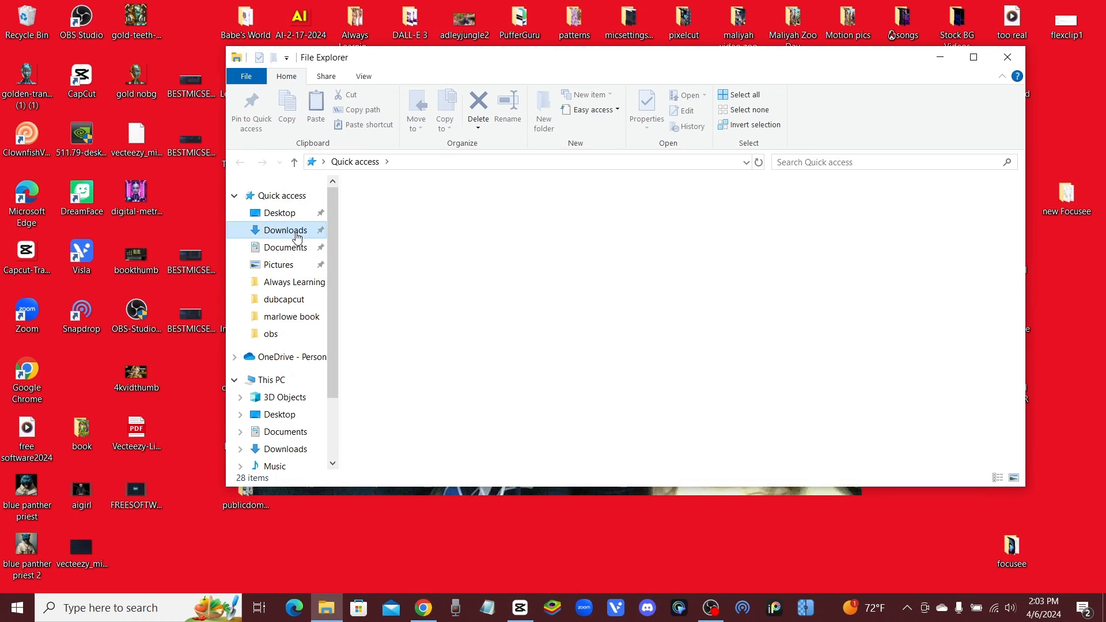
left_click(285, 230)
scroll(461, 374, "down", 1)
left_click(438, 365)
double_click(439, 370)
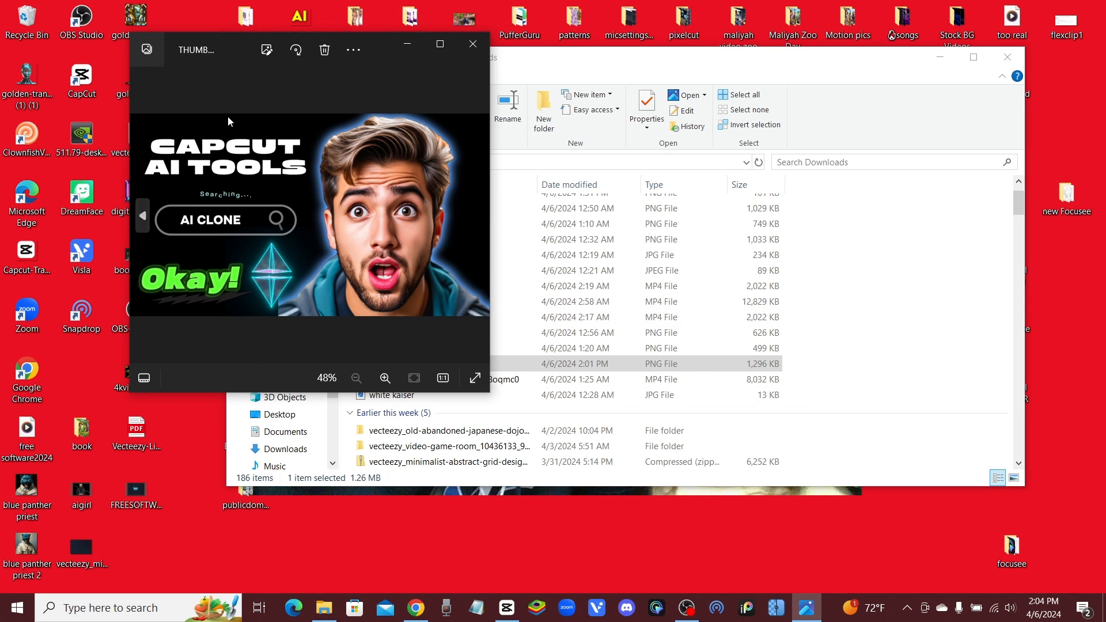
left_click(473, 45)
left_click(941, 56)
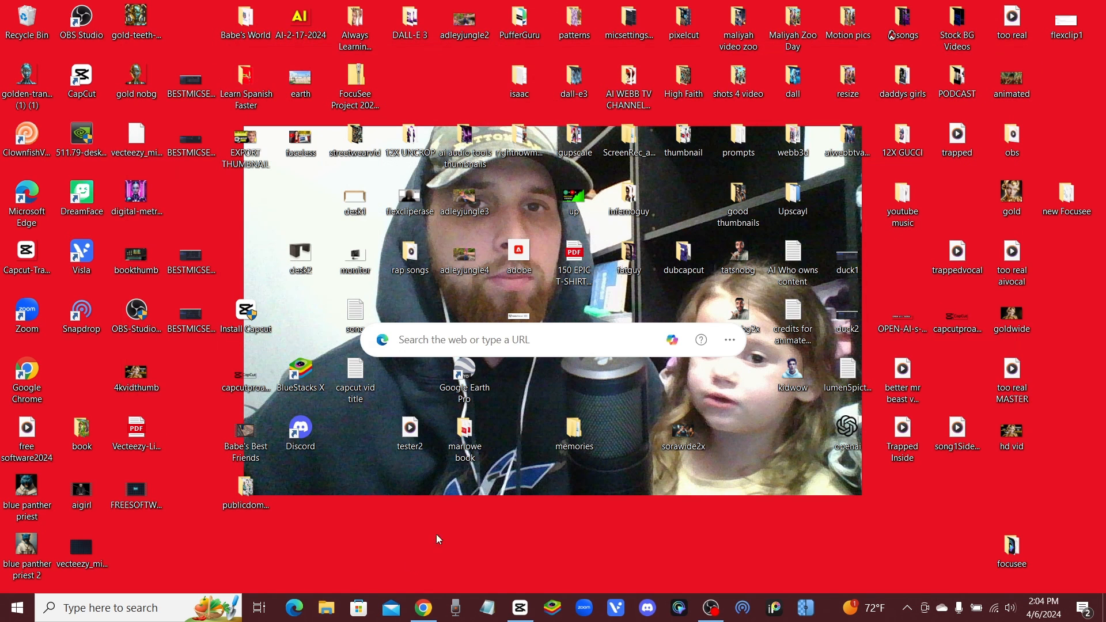
Switch back to CapCut, look at the Pro subscription plans and close the offer without purchasing
left_click(522, 609)
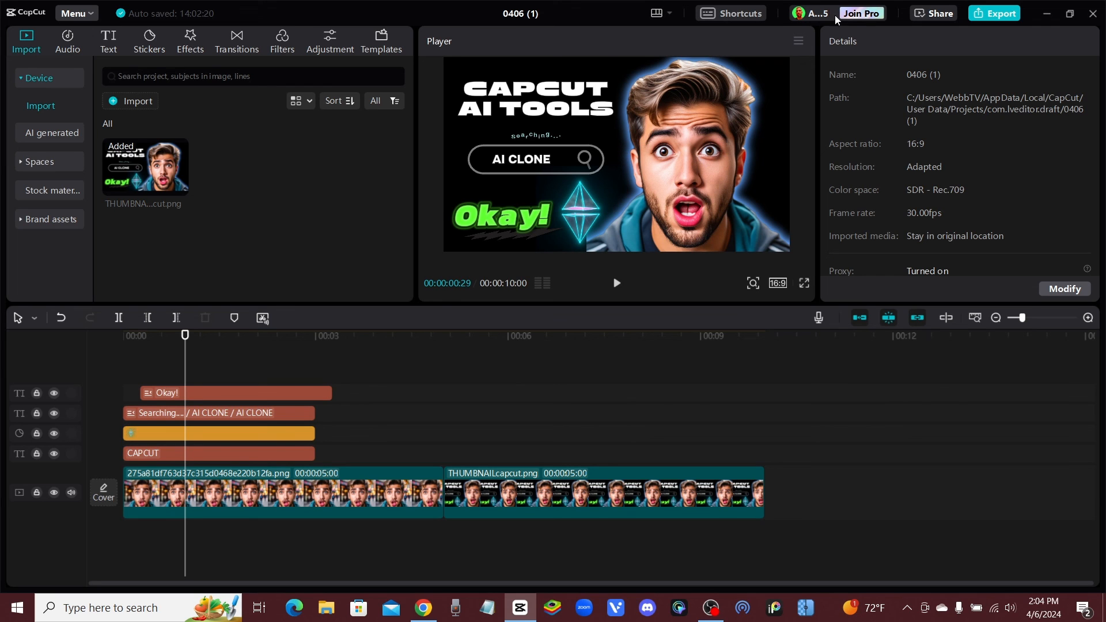
left_click(856, 15)
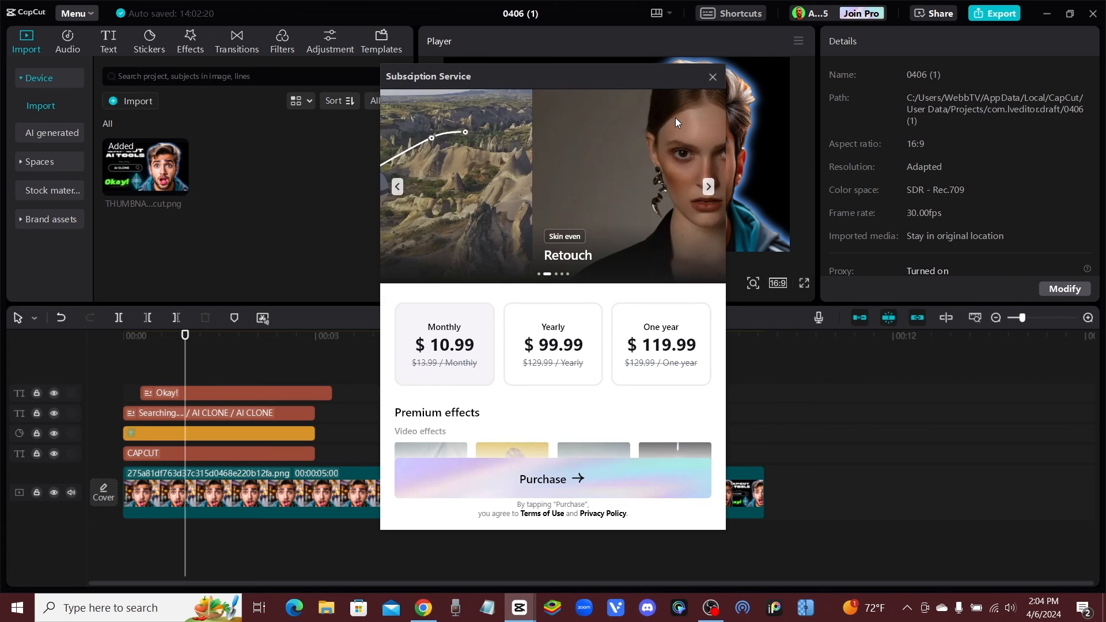
left_click(714, 77)
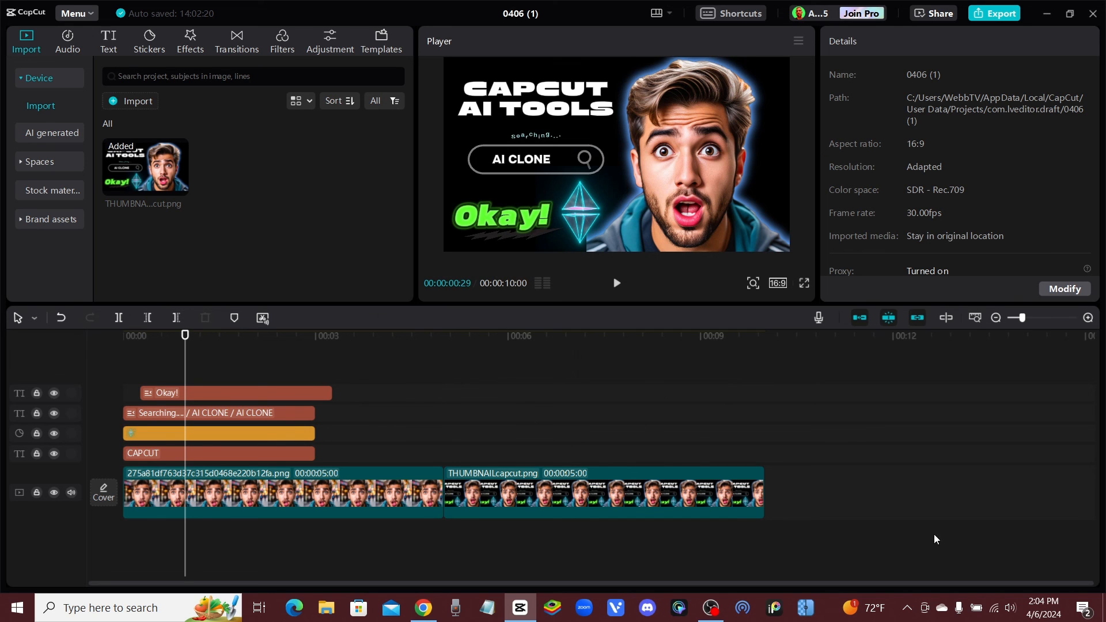
left_click(713, 609)
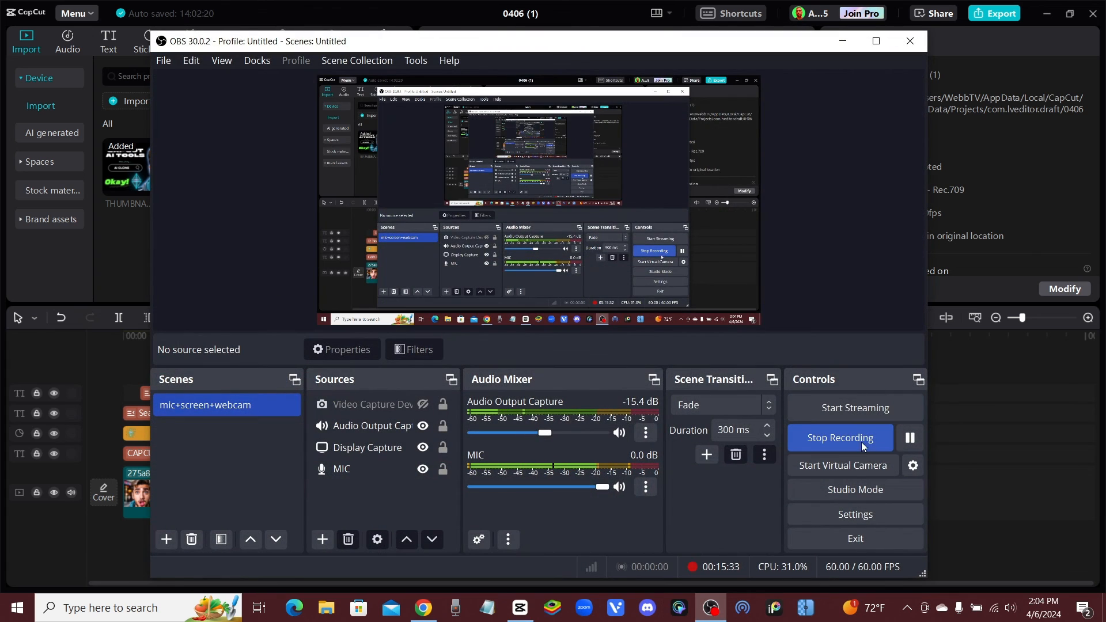